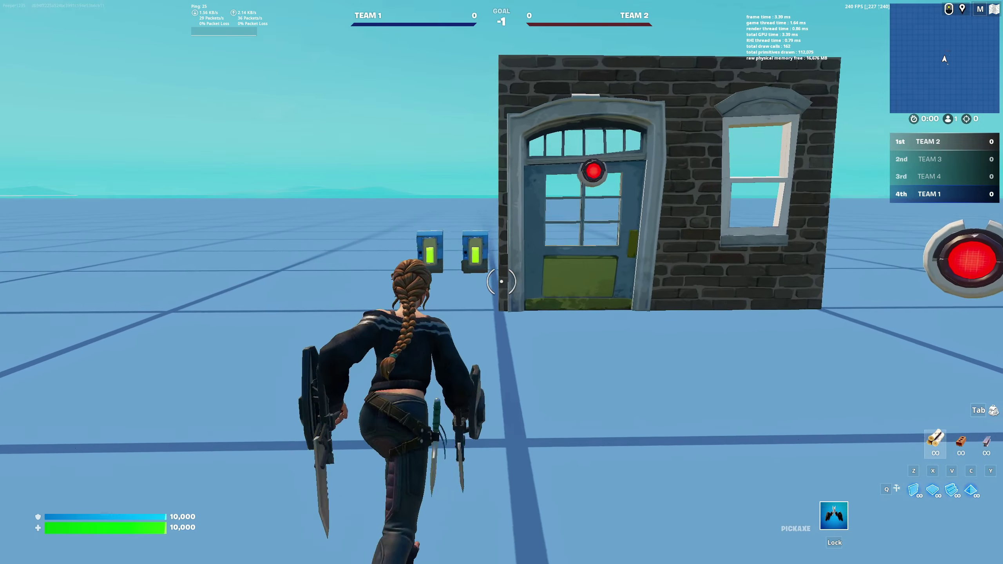
Walk around the brick wall and examine the locked door, the two buttons beside it and the lock devices
key(s)
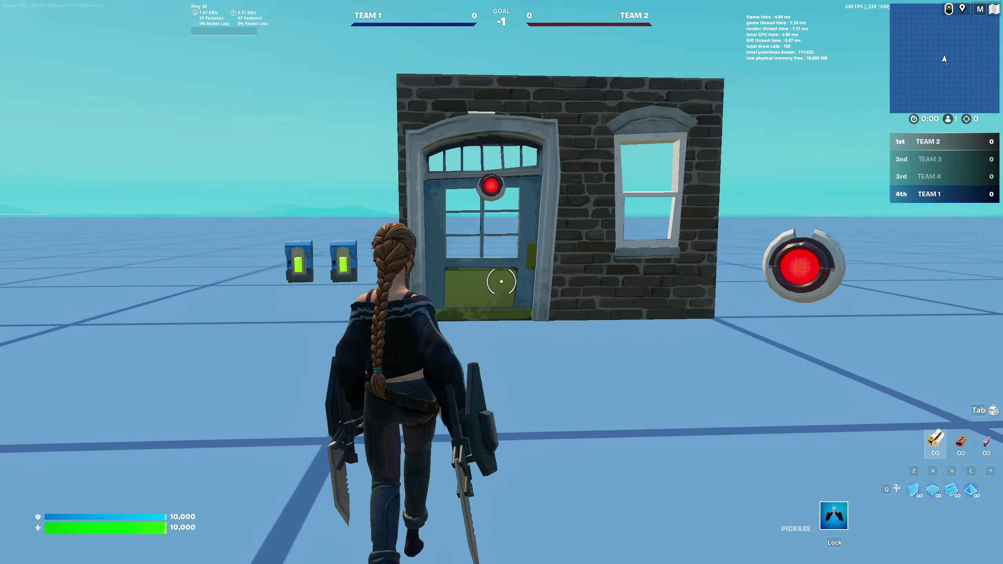
key(ctrl)
key(w)
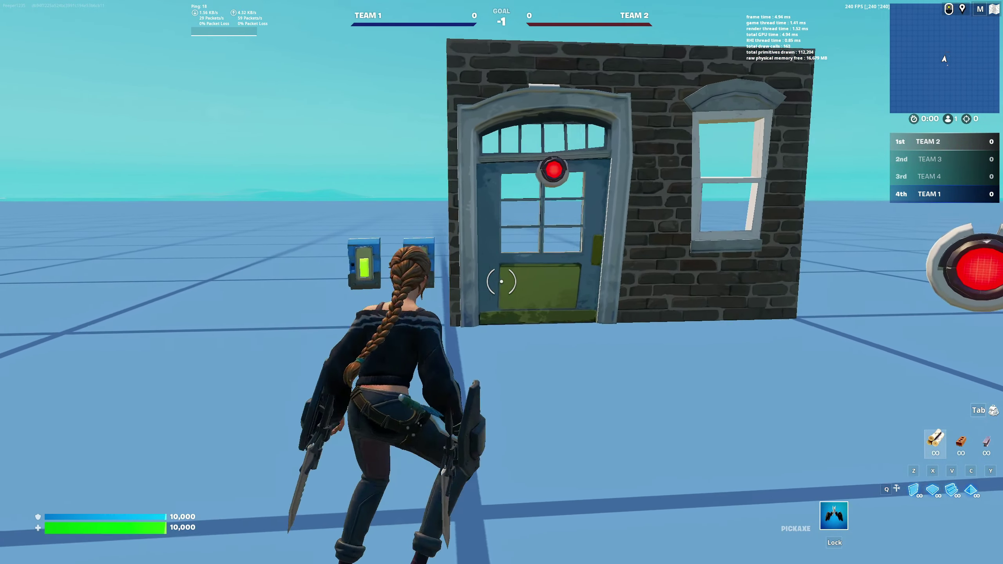
key(s)
key(a)
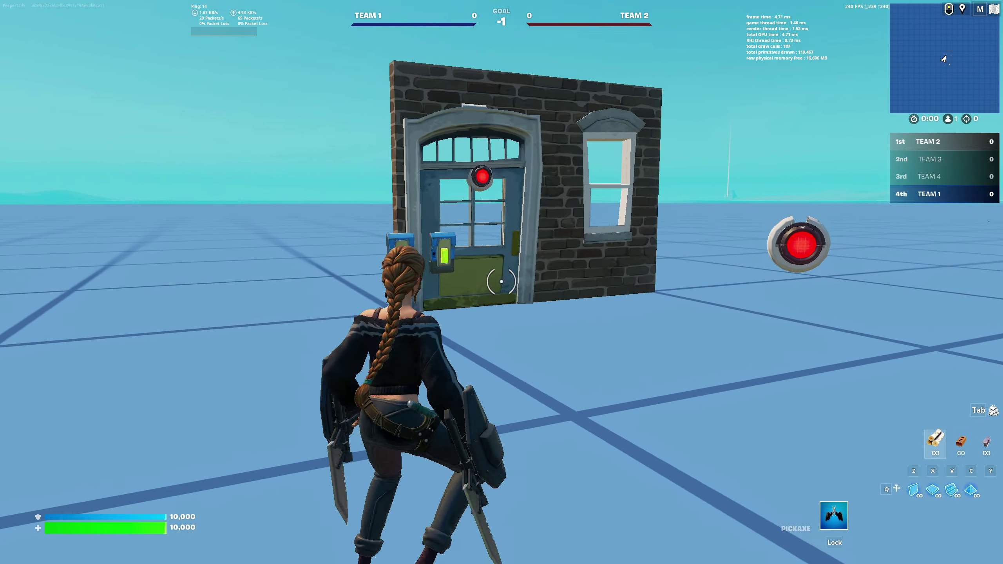
key(w)
key(w)
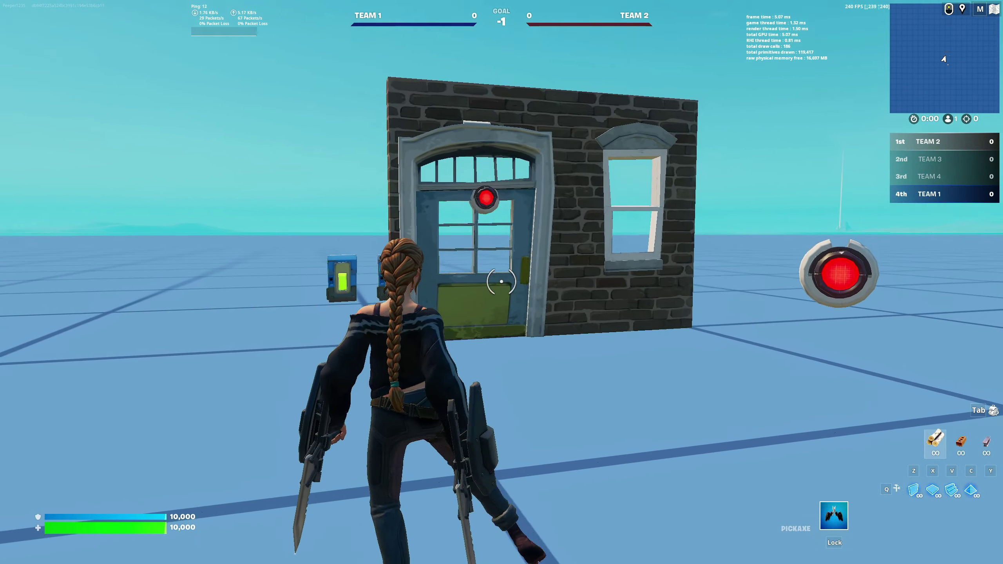
key(s)
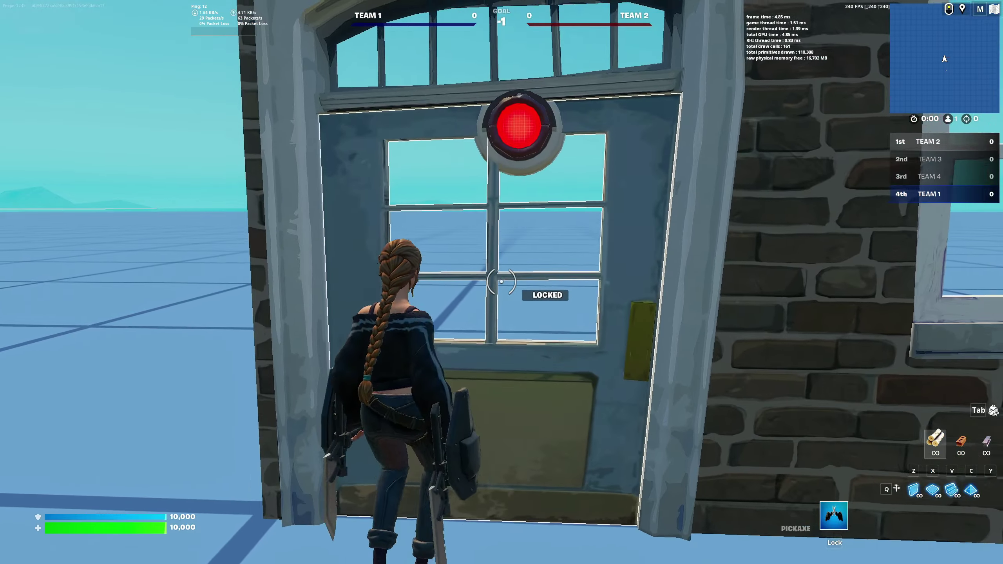
key(s)
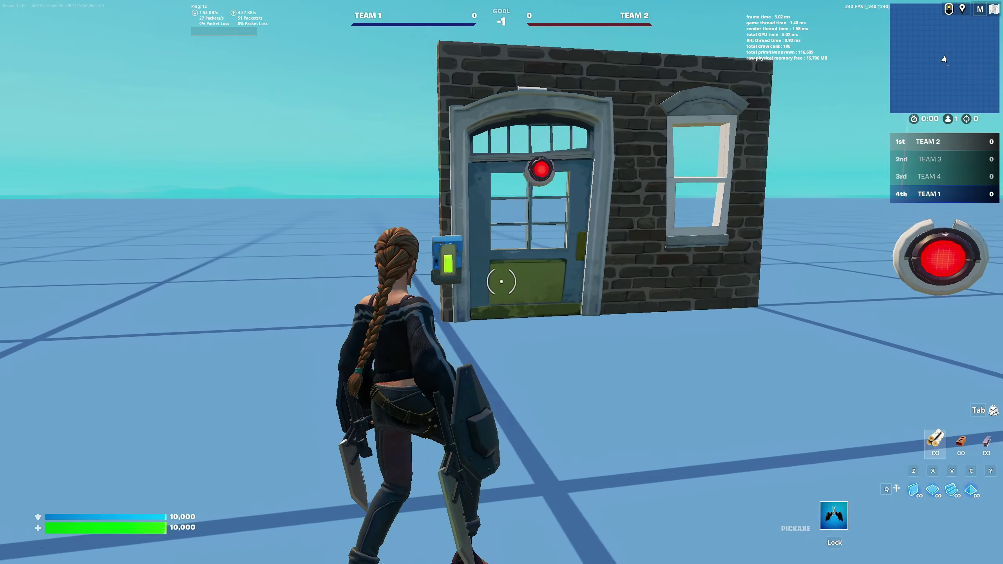
key(w)
key(a)
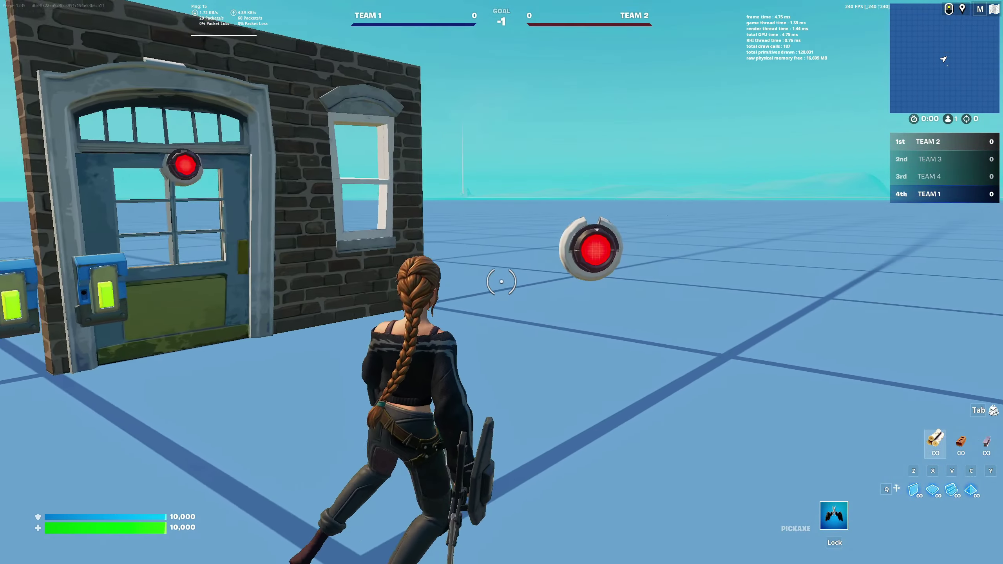
key(w)
key(s)
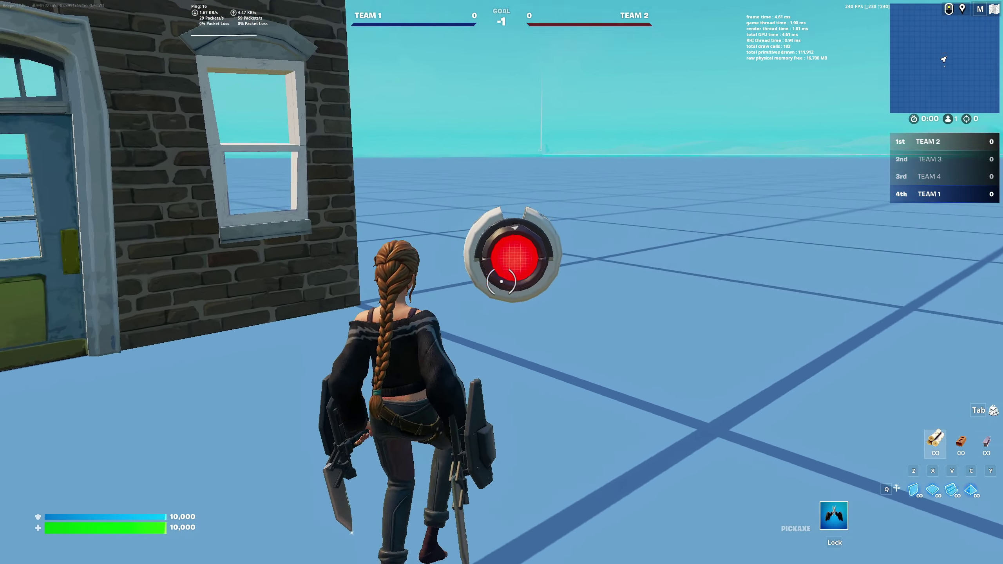
Test the two buttons by opening and unlocking the door, closing and locking it again, and checking the door up close
key(w)
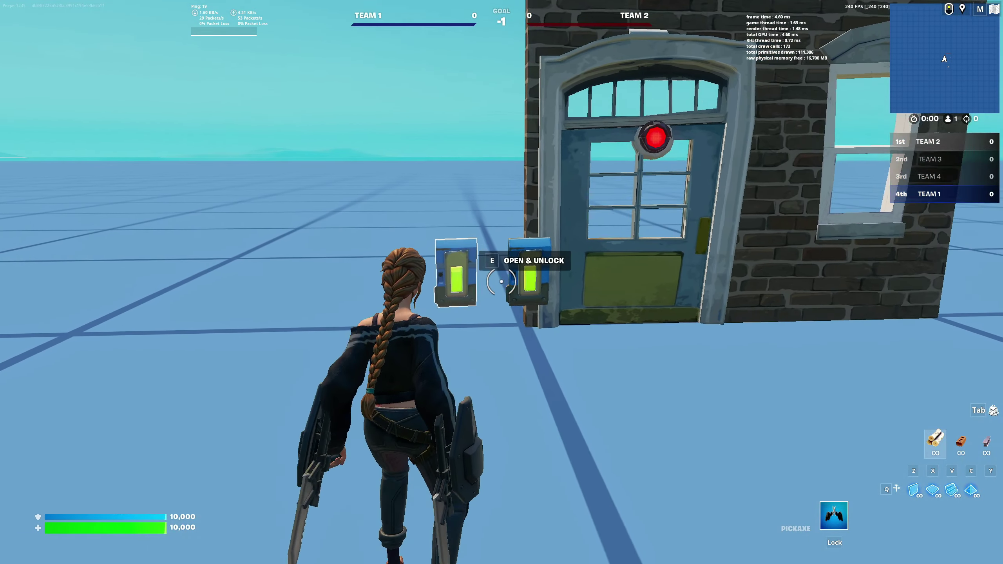
key(e)
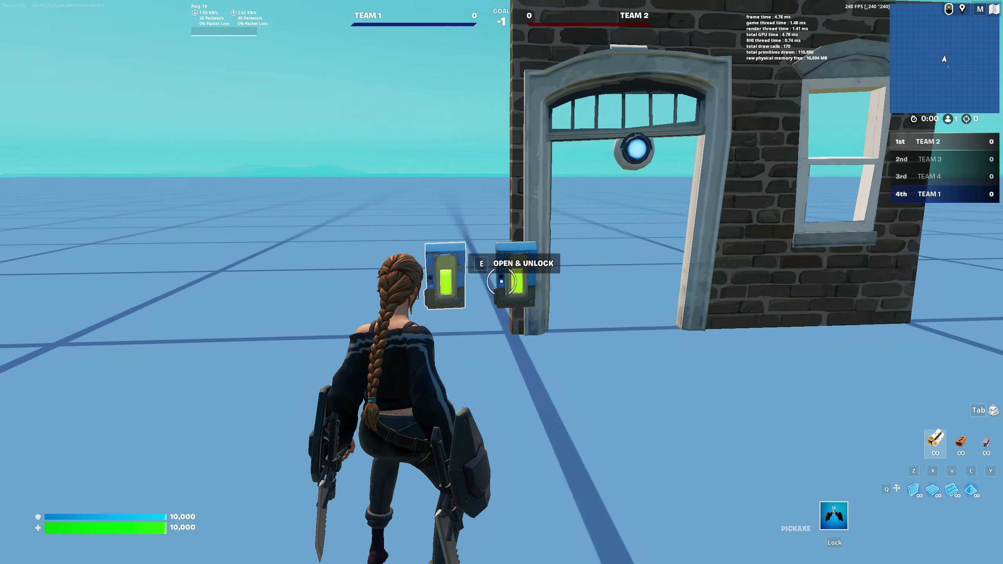
key(w)
key(s)
key(a)
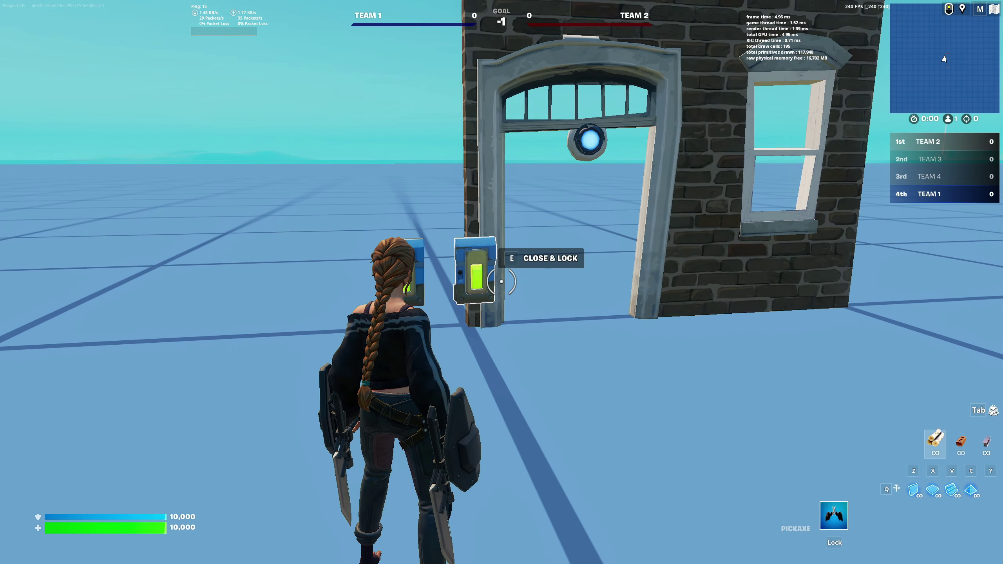
key(e)
key(w)
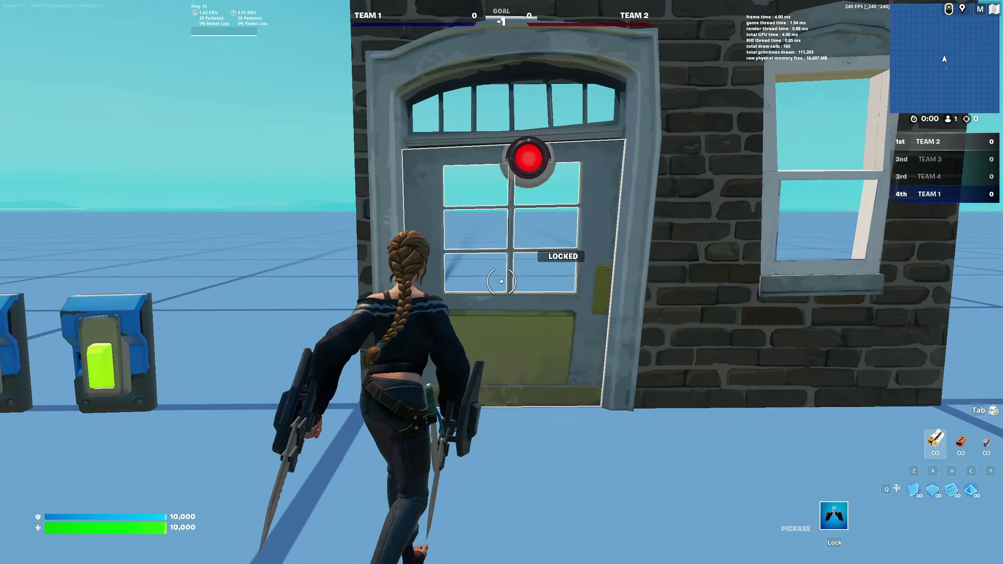
key(s)
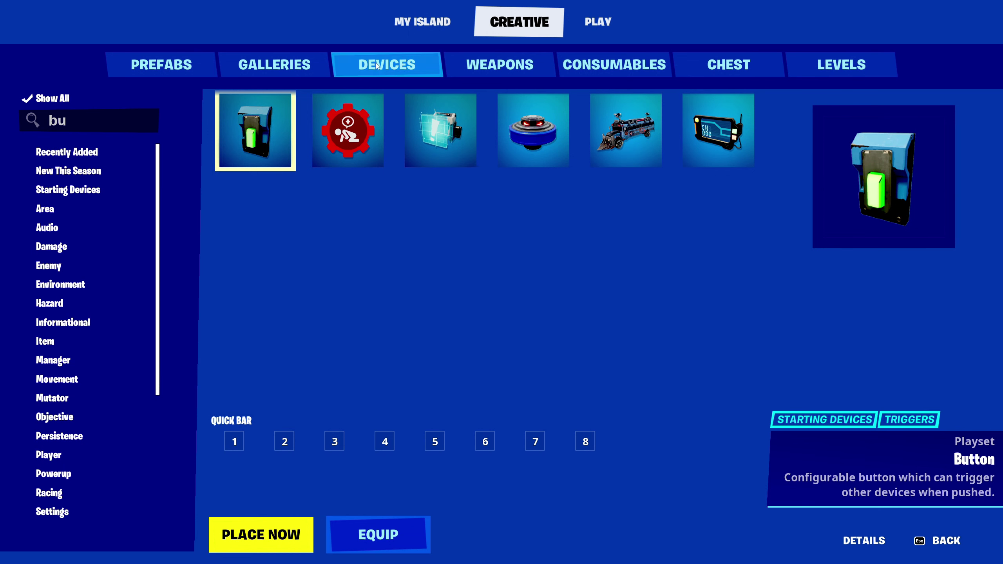
Search the devices for "lock" and place a Lock Device on the open floor
drag(79, 121, 26, 121)
key(BackSpace)
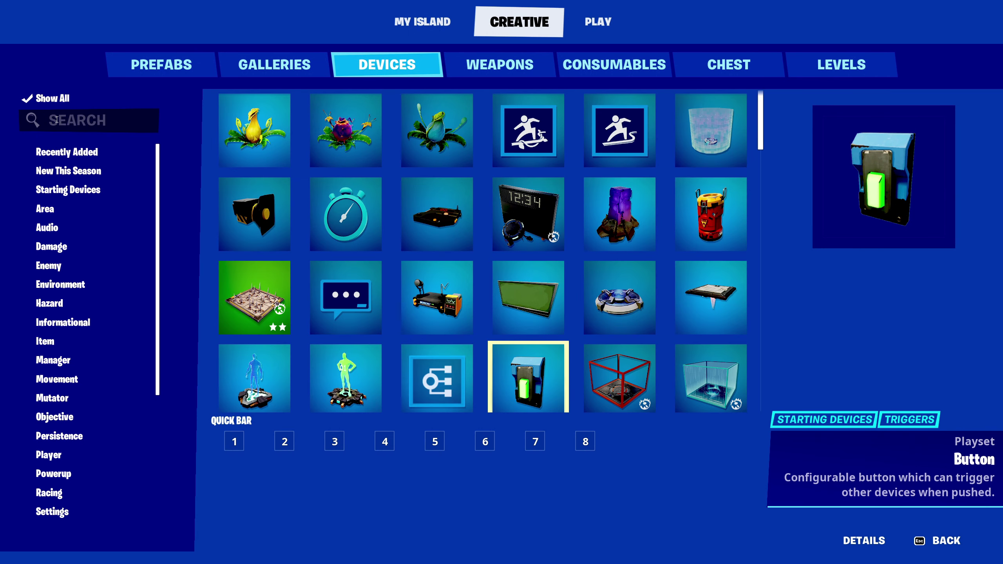
text(lock)
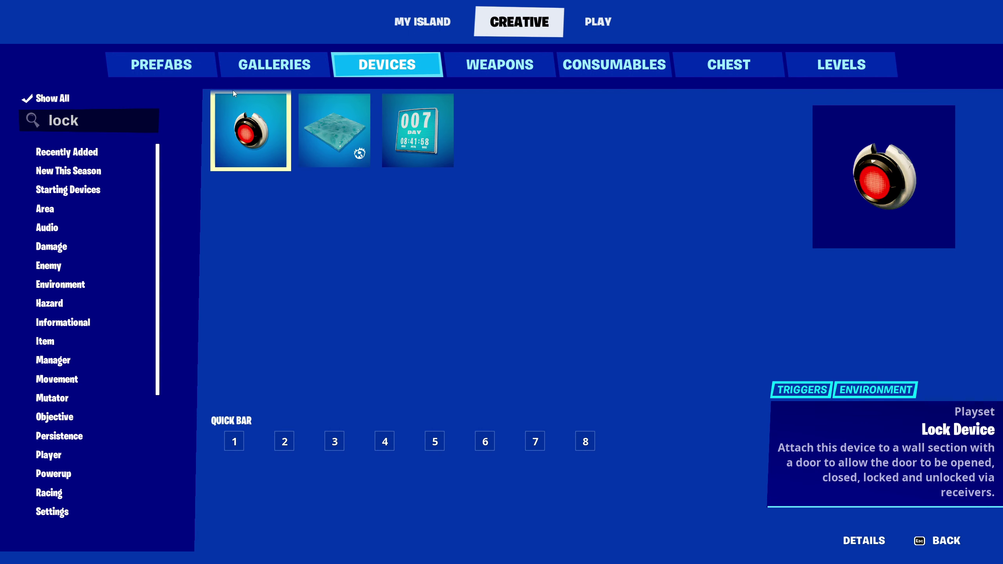
click(261, 534)
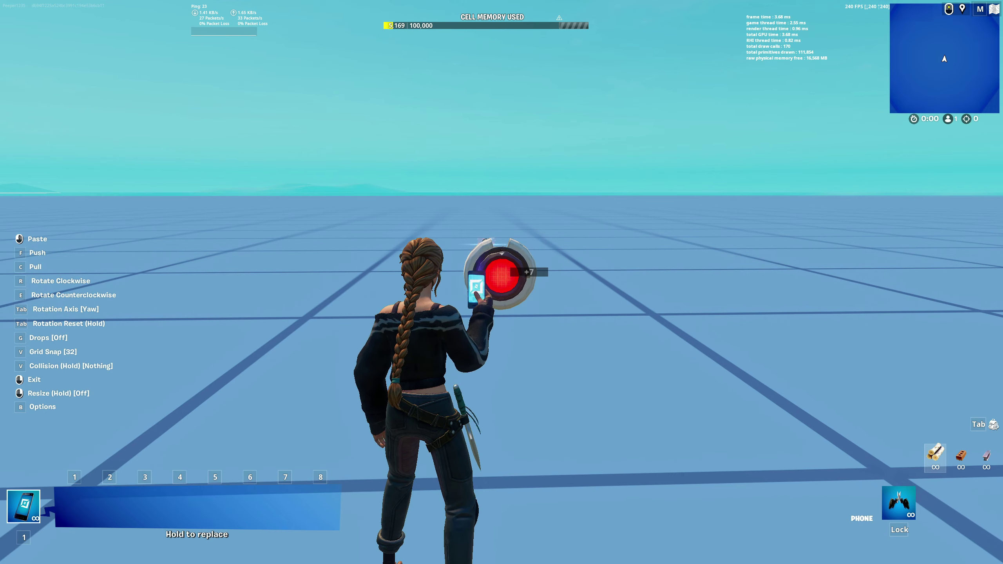
click(502, 282)
key(w)
right_click(502, 282)
key(z)
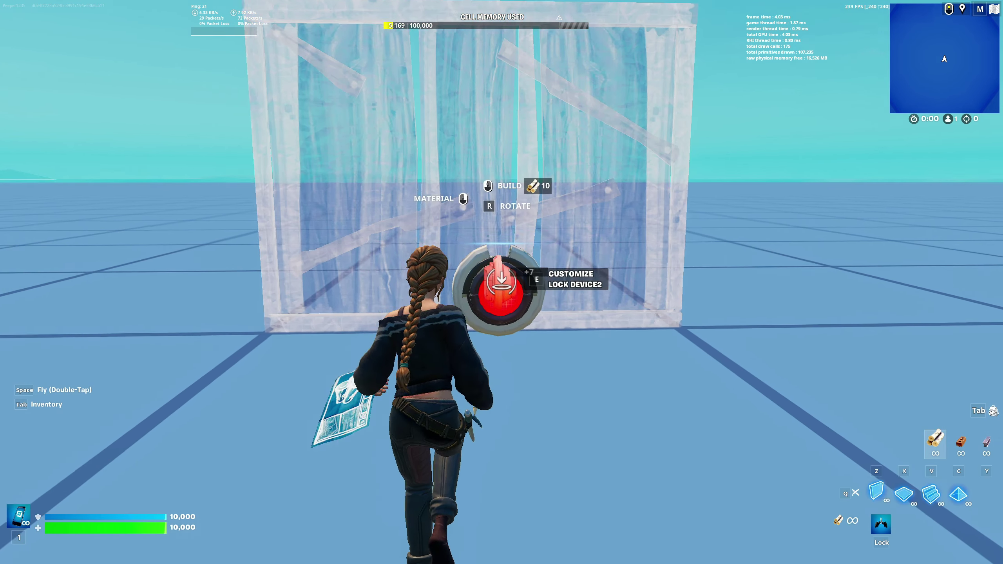
key(q)
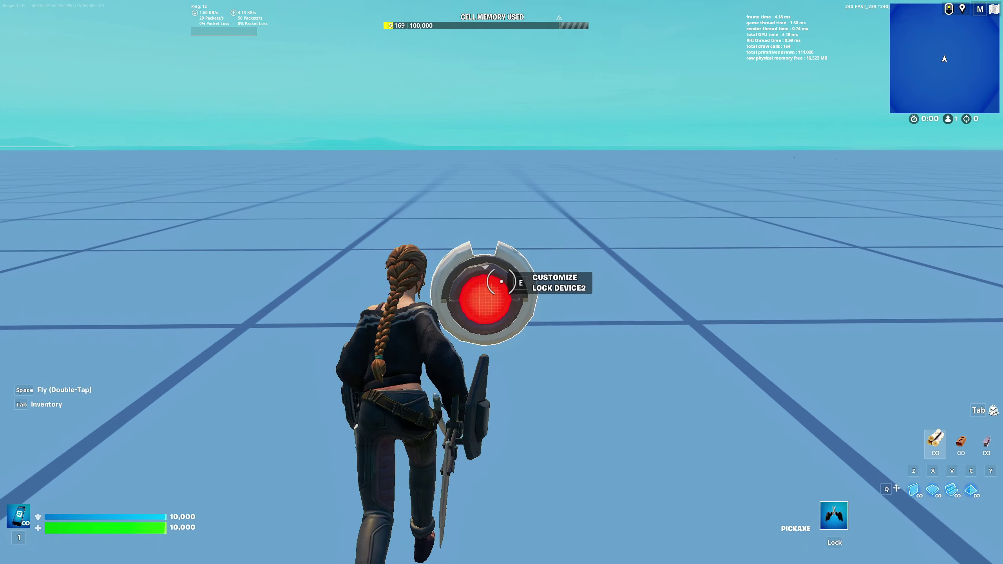
Customize the Lock Device with Initial Door Position Closed, Visible During Game On and Hide Interaction When Locked Yes
key(e)
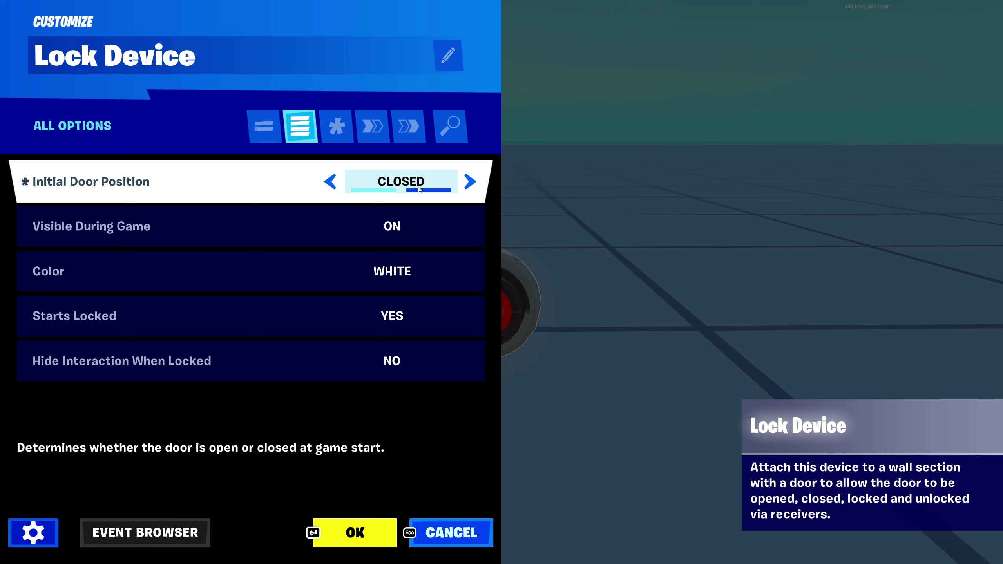
click(414, 183)
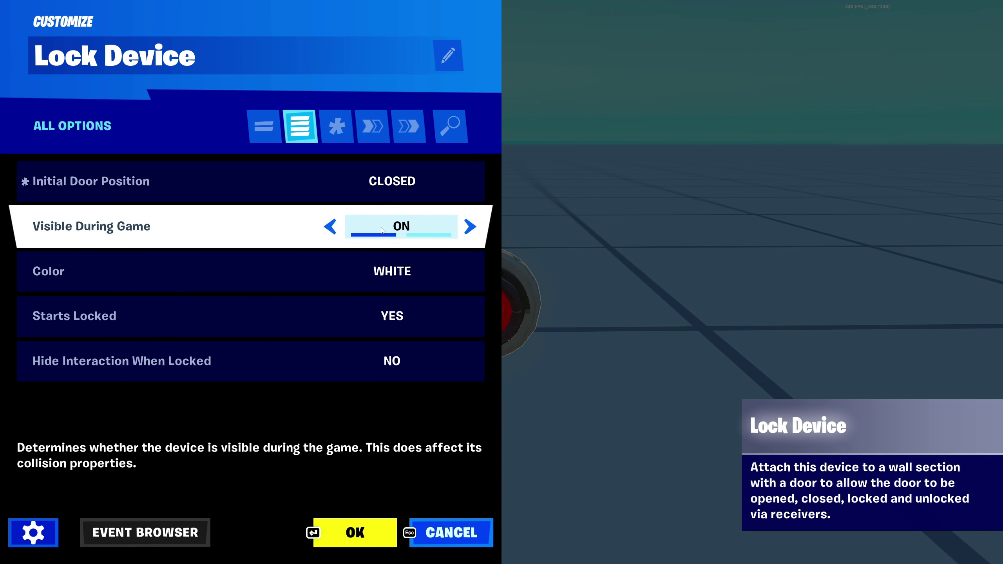
click(342, 220)
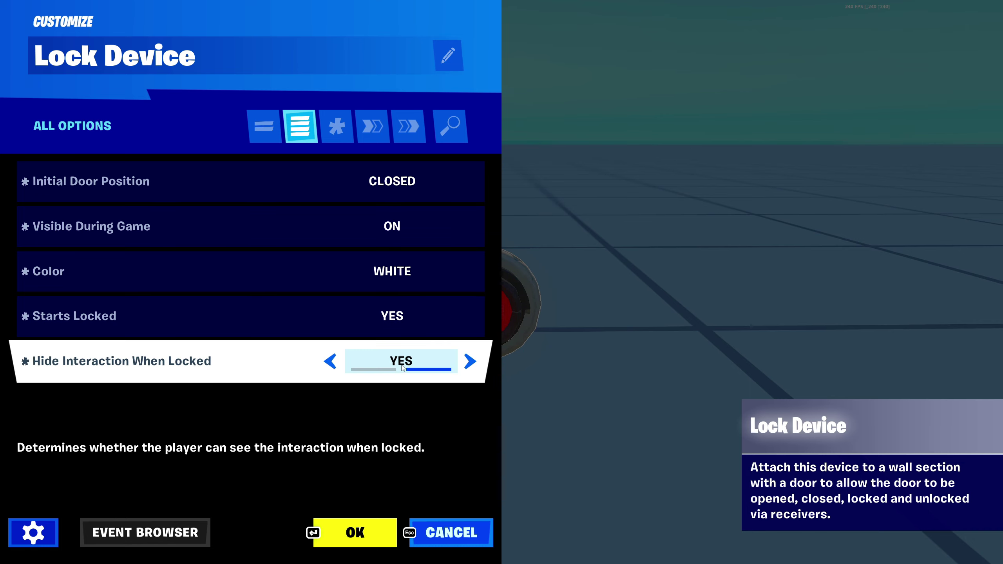
click(355, 532)
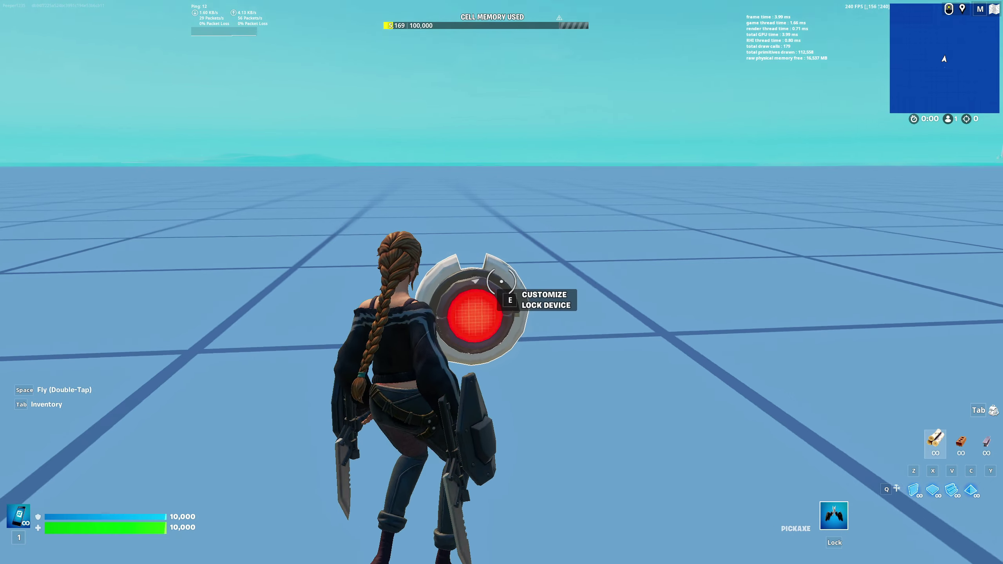
Review the Lock Device's available functions and events, from Unlock through Toggle Opened
key(e)
click(373, 123)
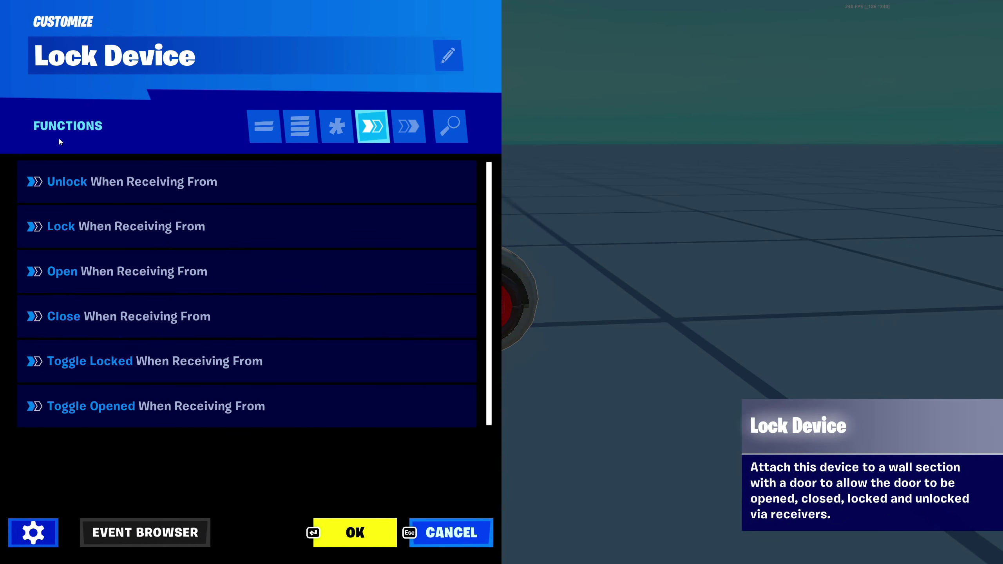
mouse_move(56, 192)
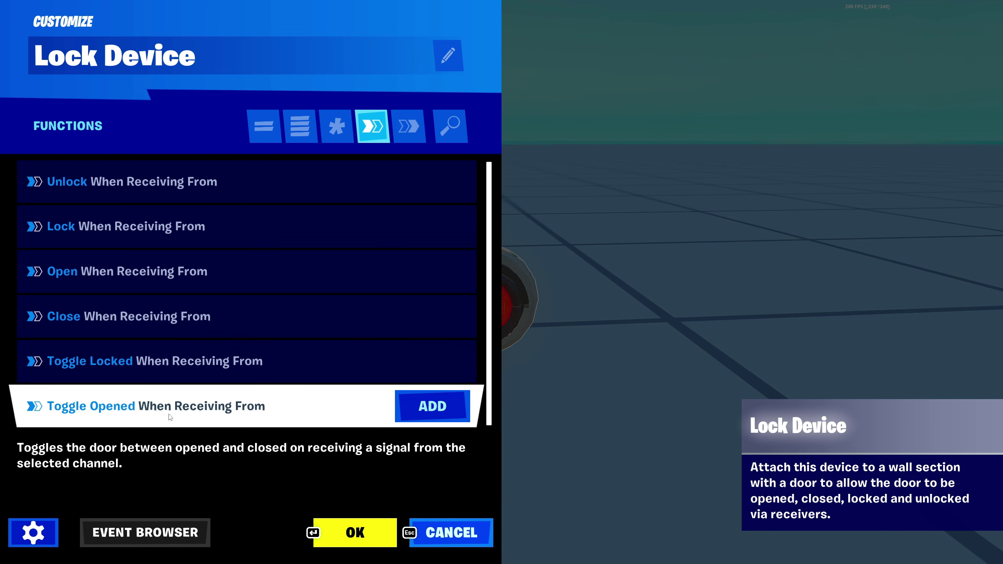
click(408, 127)
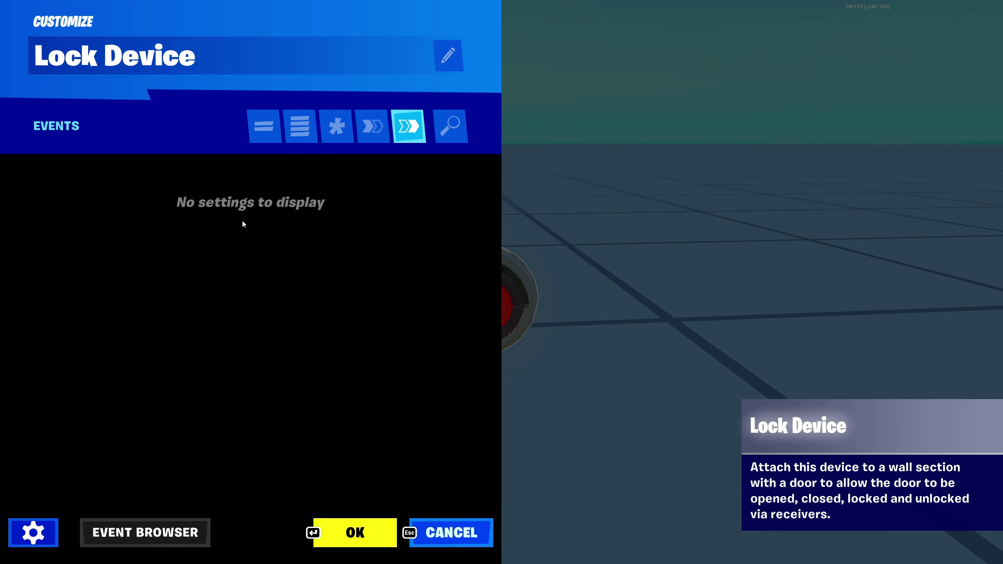
key(Return)
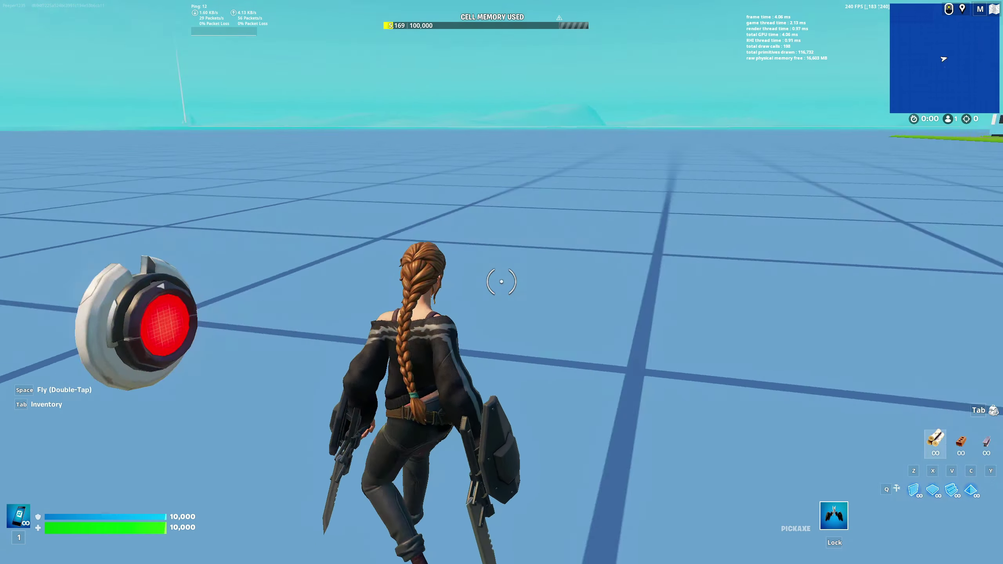
Copy the brick wall with the door and window and paste it behind the Lock Device
key(1)
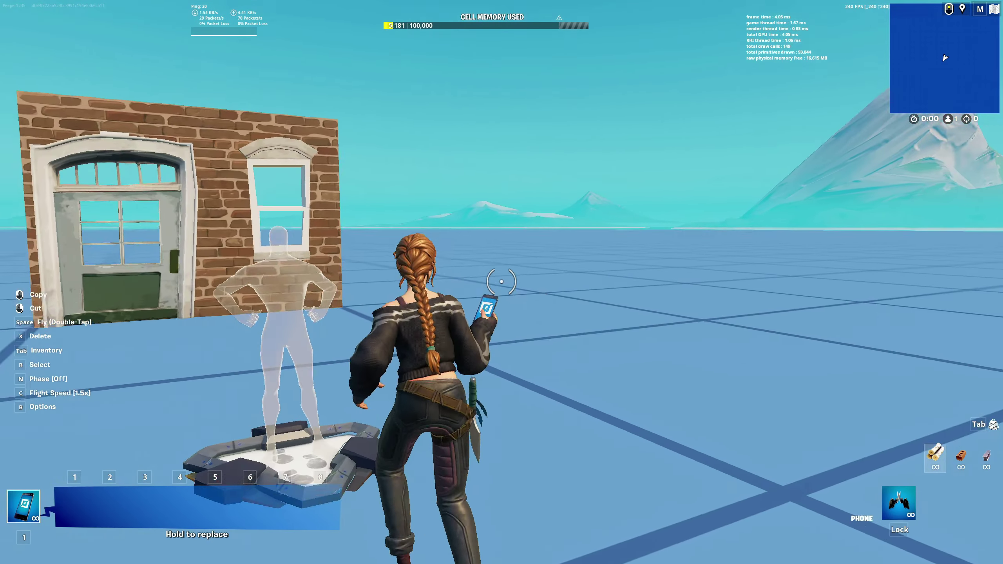
click(502, 282)
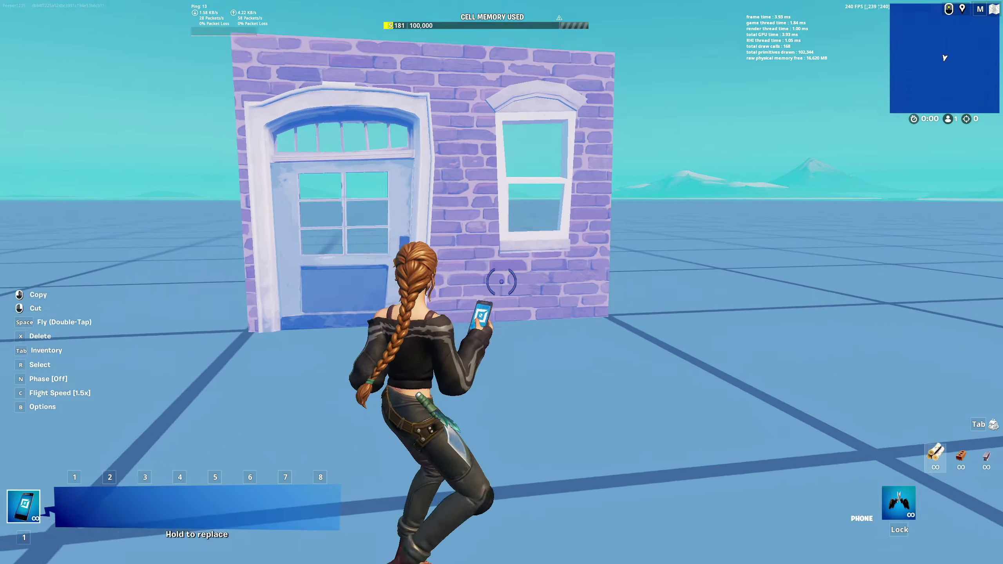
click(502, 279)
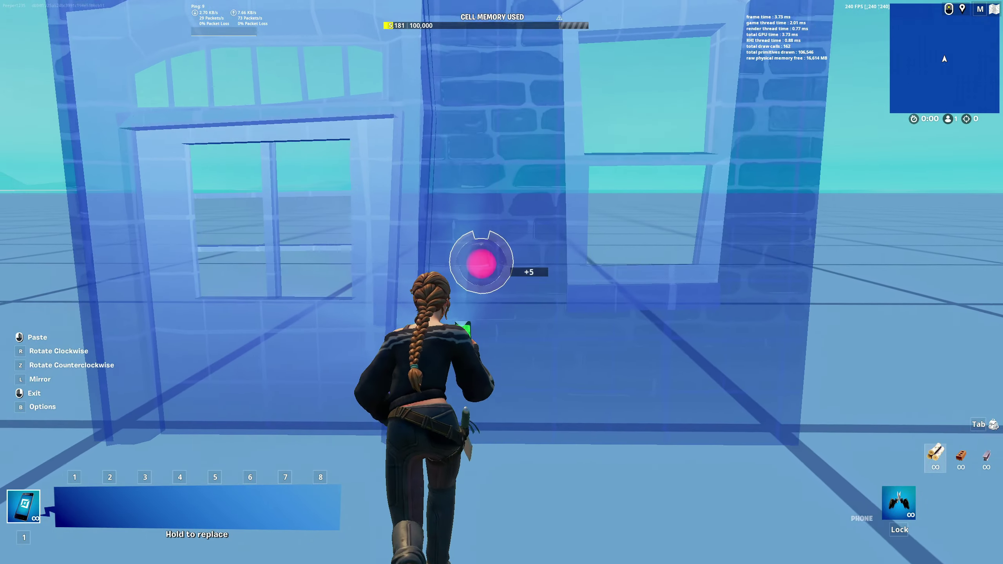
click(502, 283)
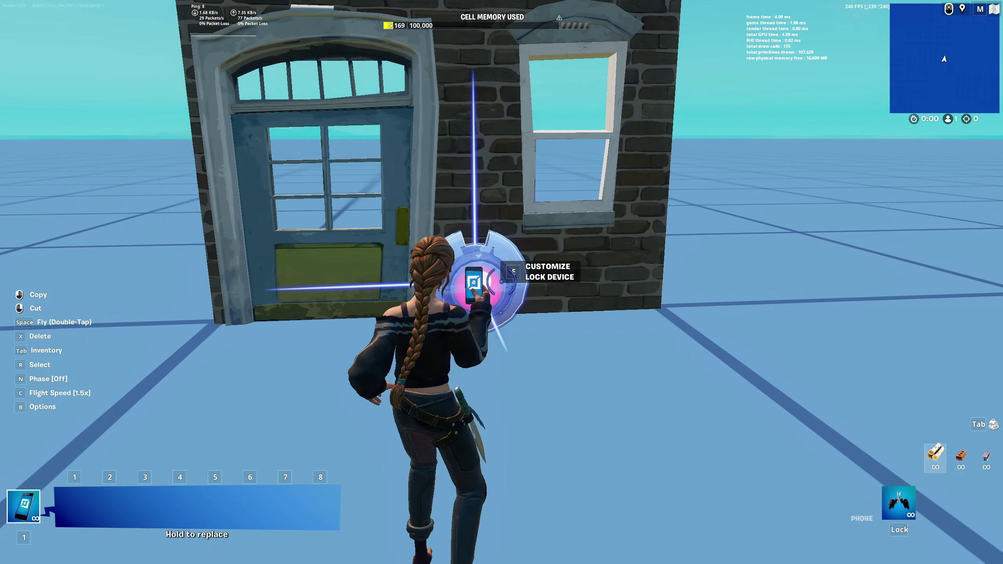
Cut the Lock Device from the floor and attach it to the door's upper corner on the side away from the window
right_click(501, 282)
key(w)
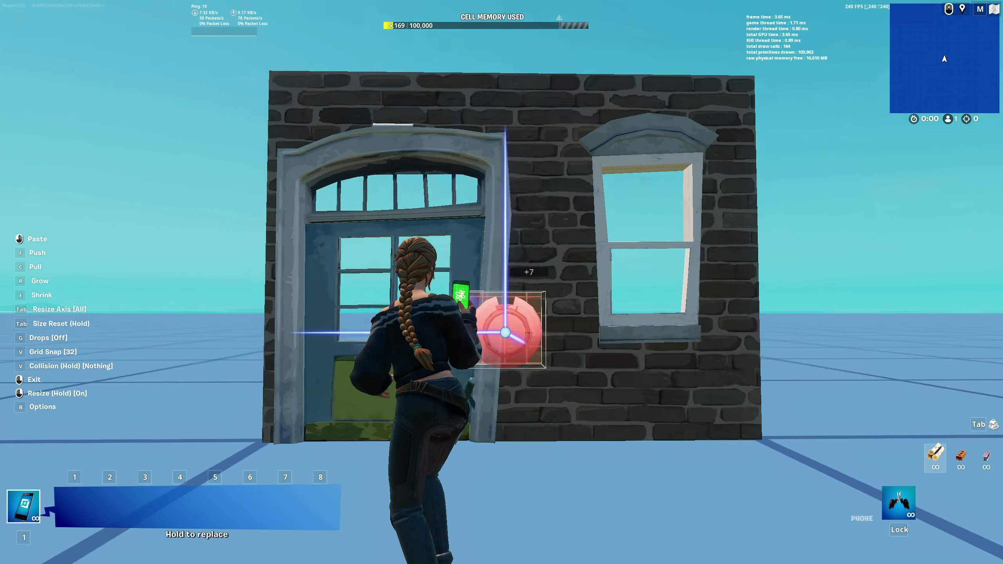
key(s)
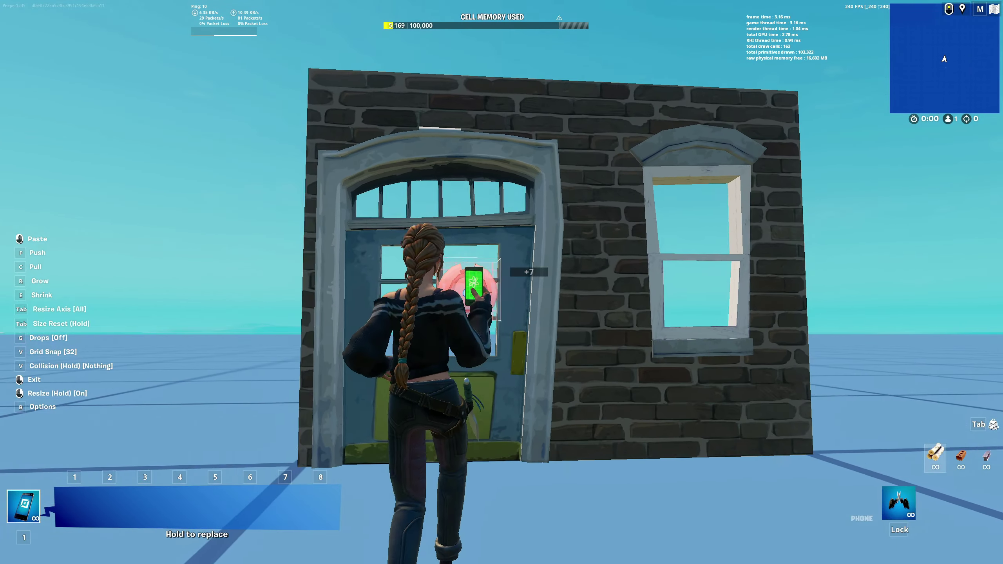
click(501, 282)
key(w)
click(502, 283)
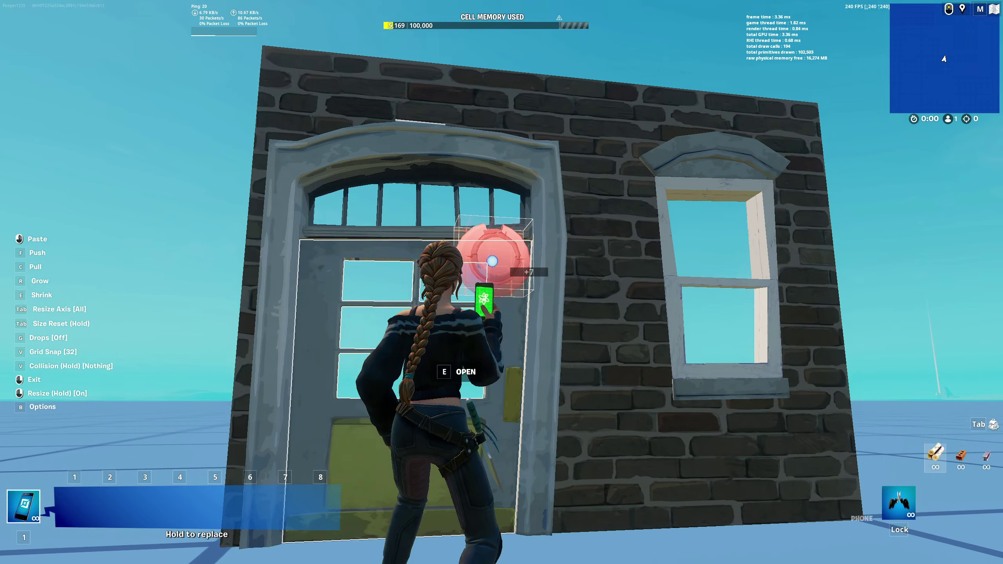
key(a)
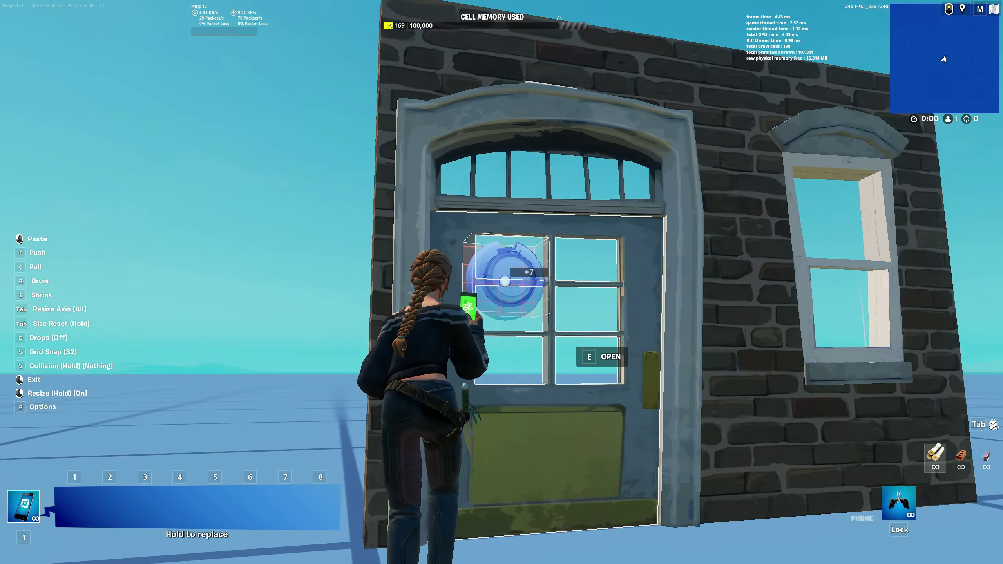
key(d)
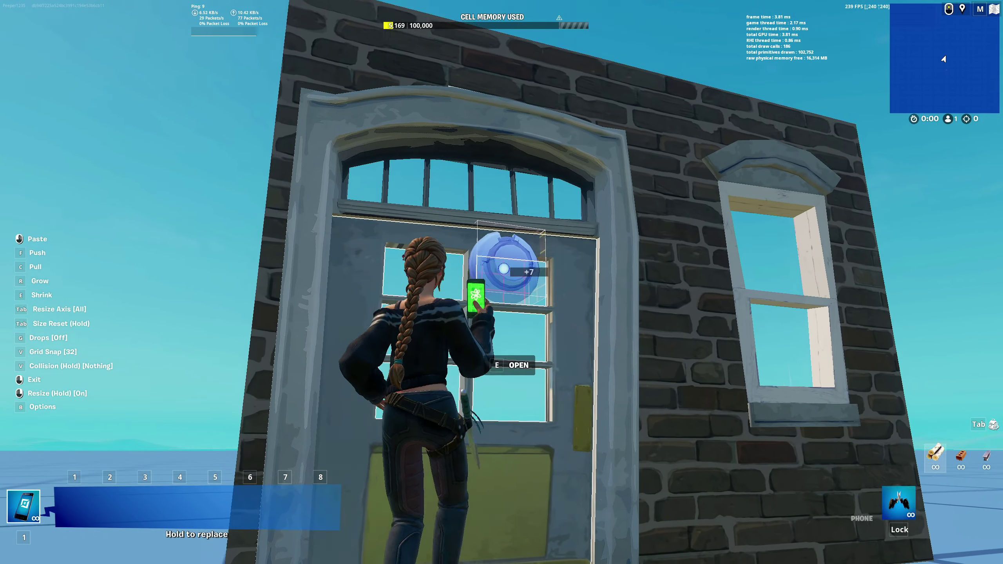
key(a)
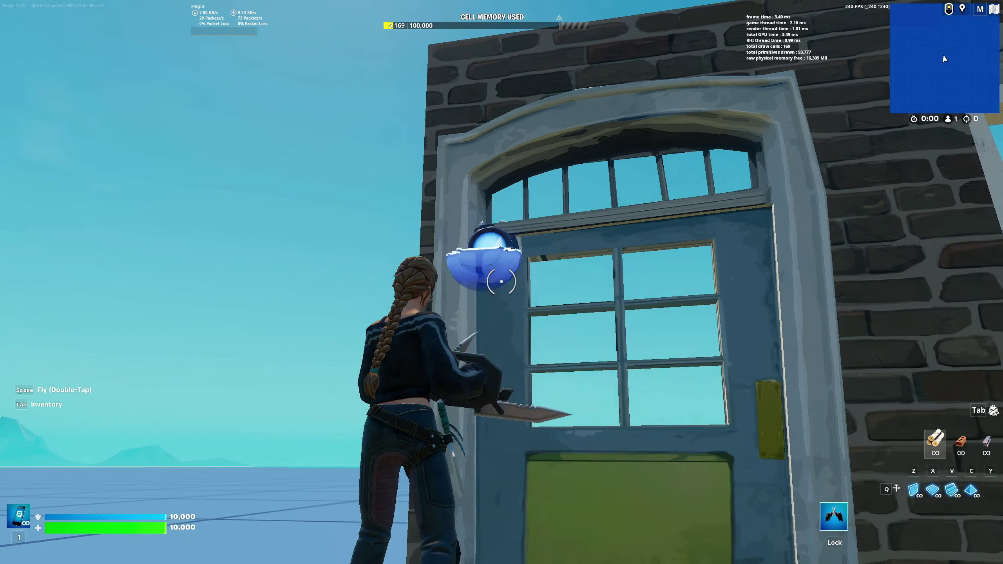
click(944, 59)
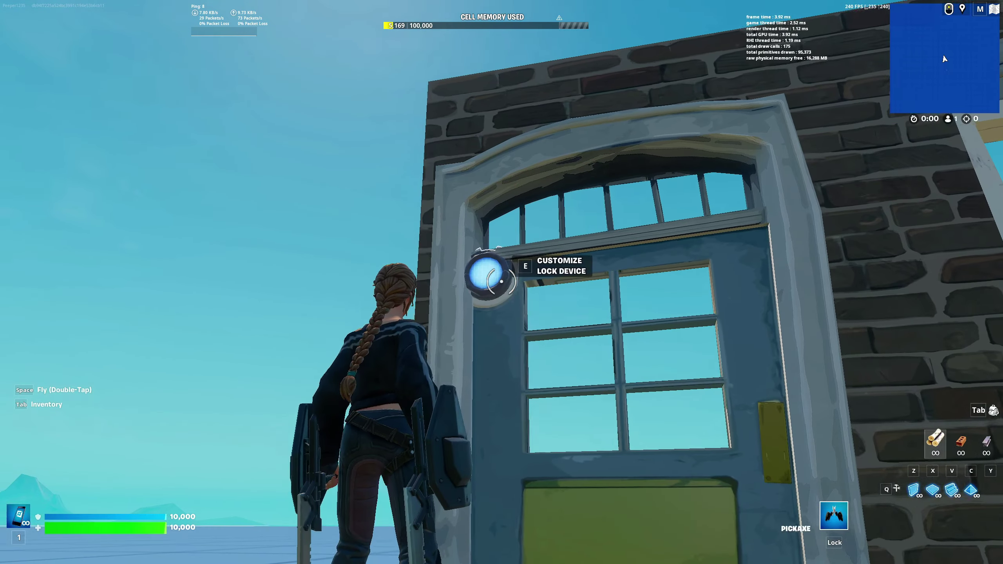
right_click(501, 281)
click(502, 282)
key(Caps_Lock)
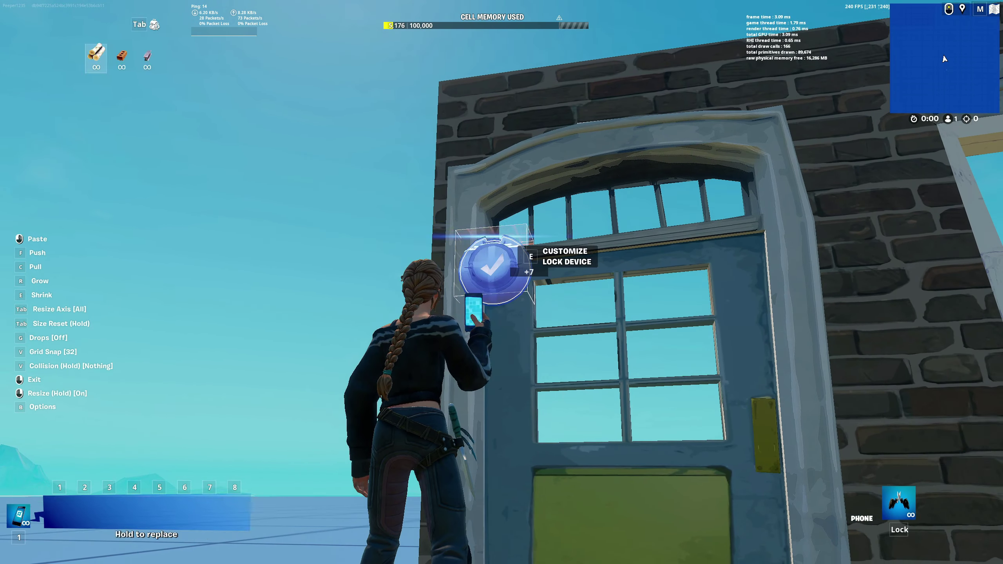
key(s)
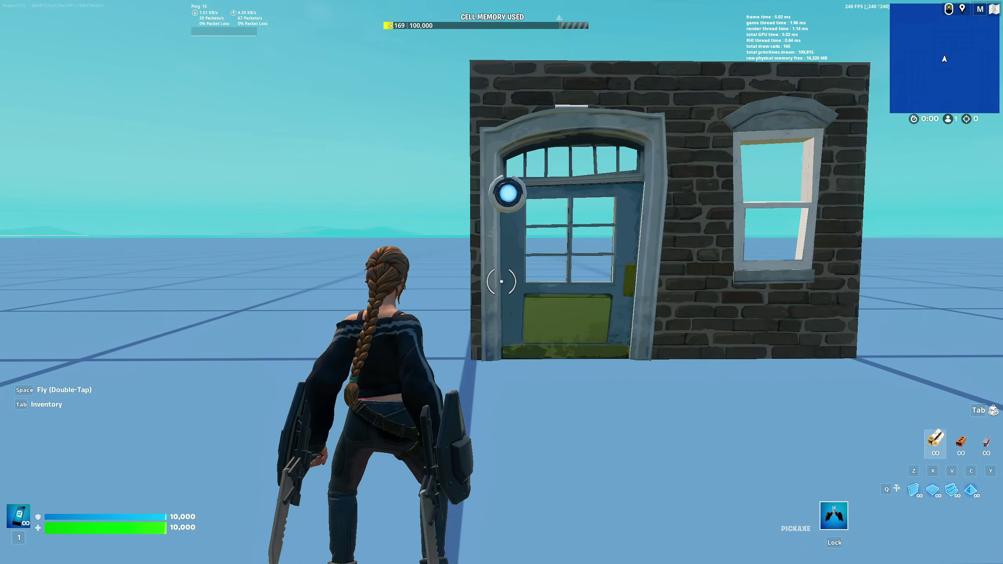
Search the devices for "bu" and choose the Button for immediate placement
key(Tab)
click(76, 112)
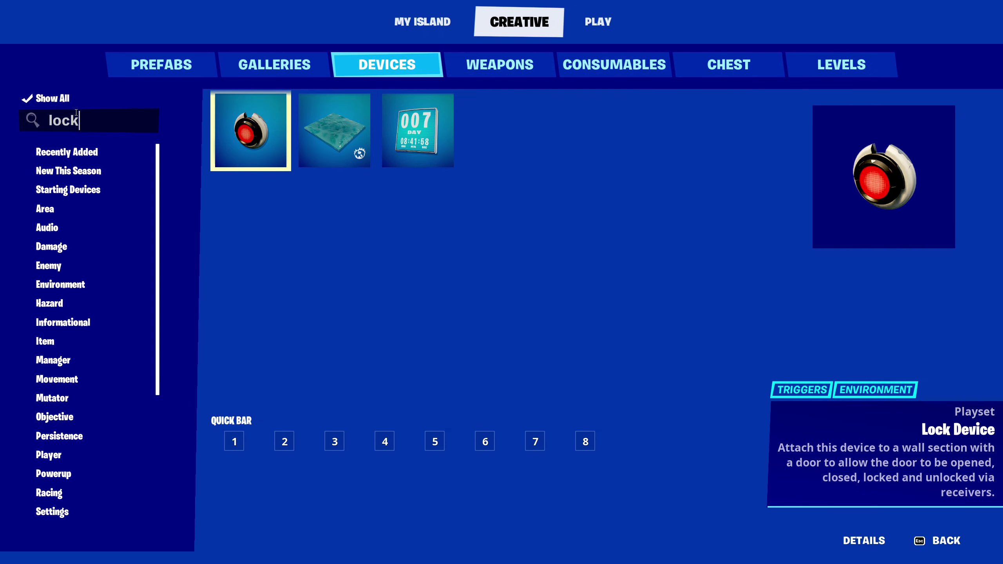
key(BackSpace)
text(bu)
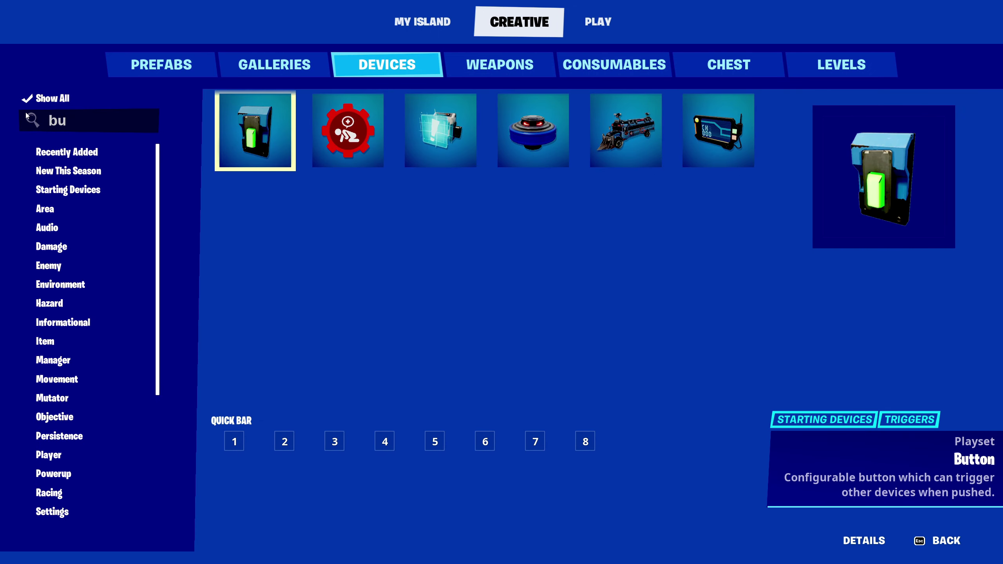
click(265, 123)
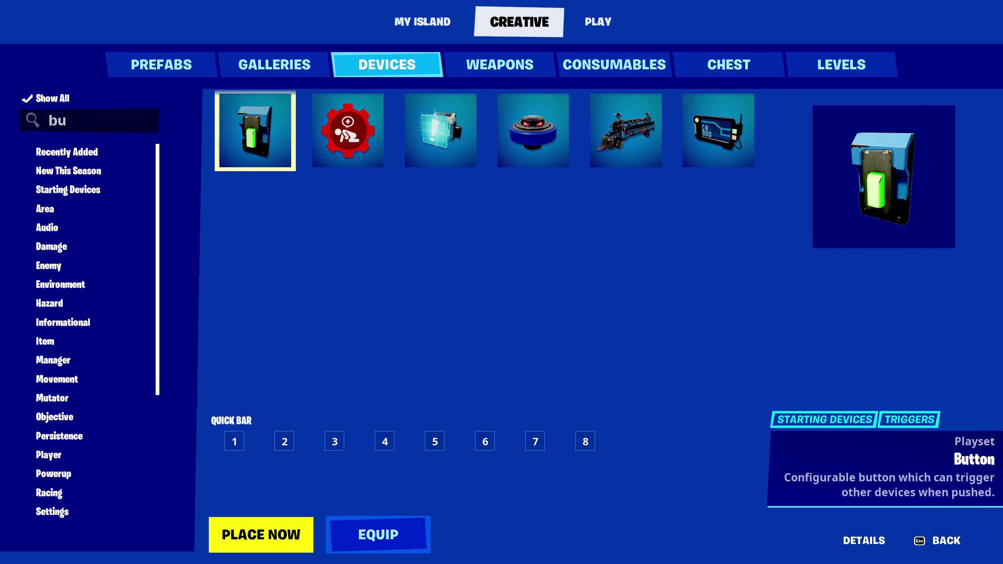
click(256, 531)
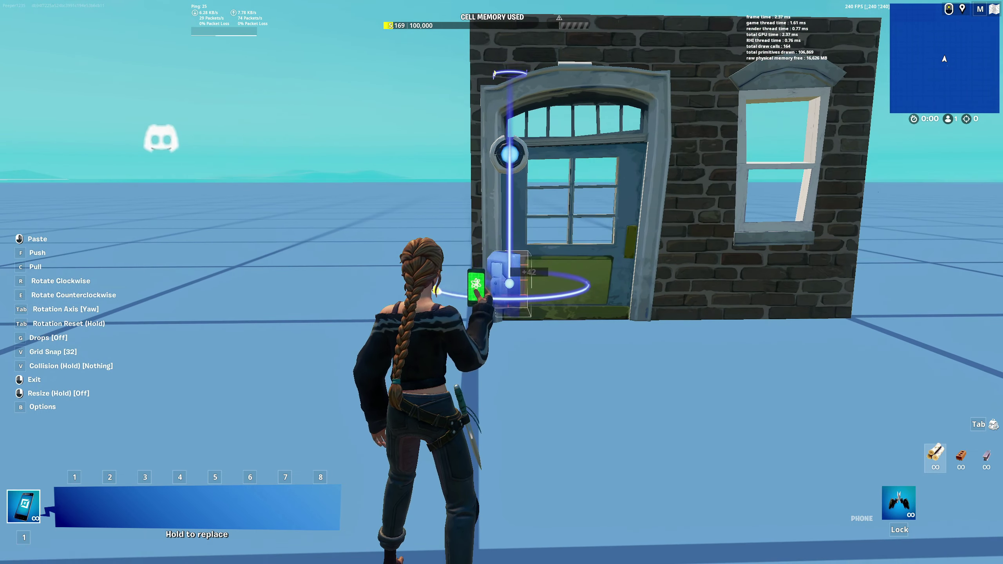
Place two Buttons side by side on the open floor next to the door side of the wall
key(e)
right_click(502, 282)
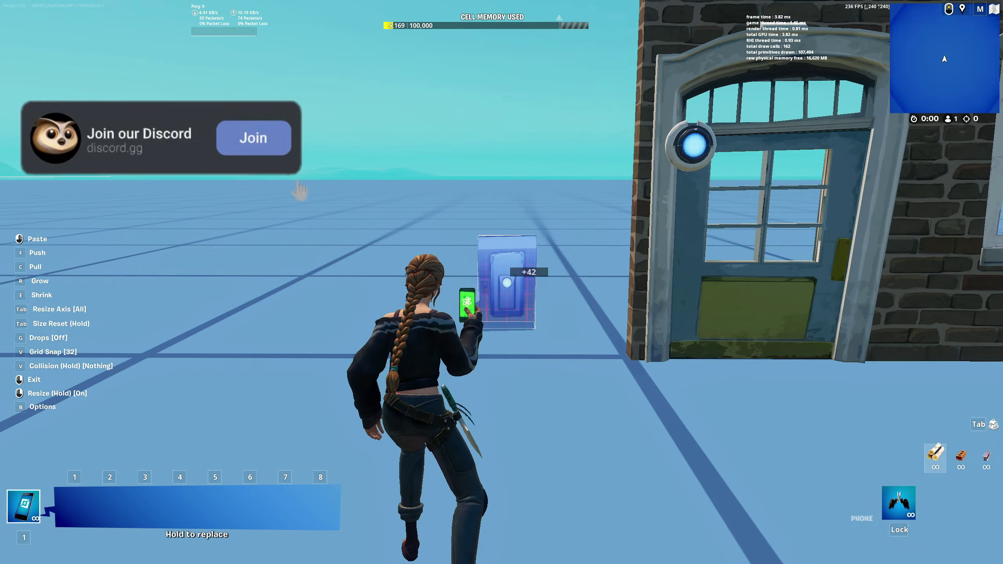
click(502, 283)
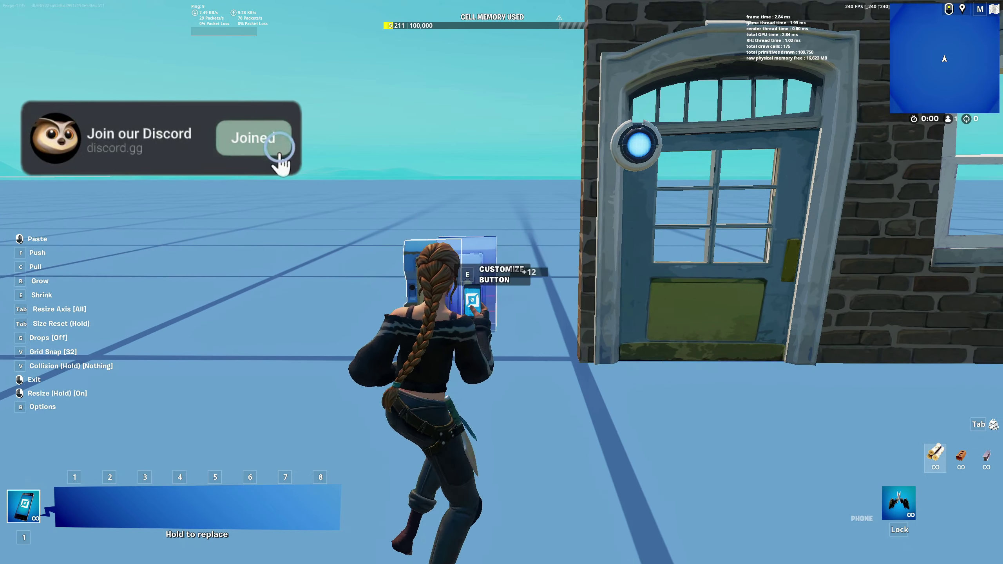
click(501, 282)
key(1)
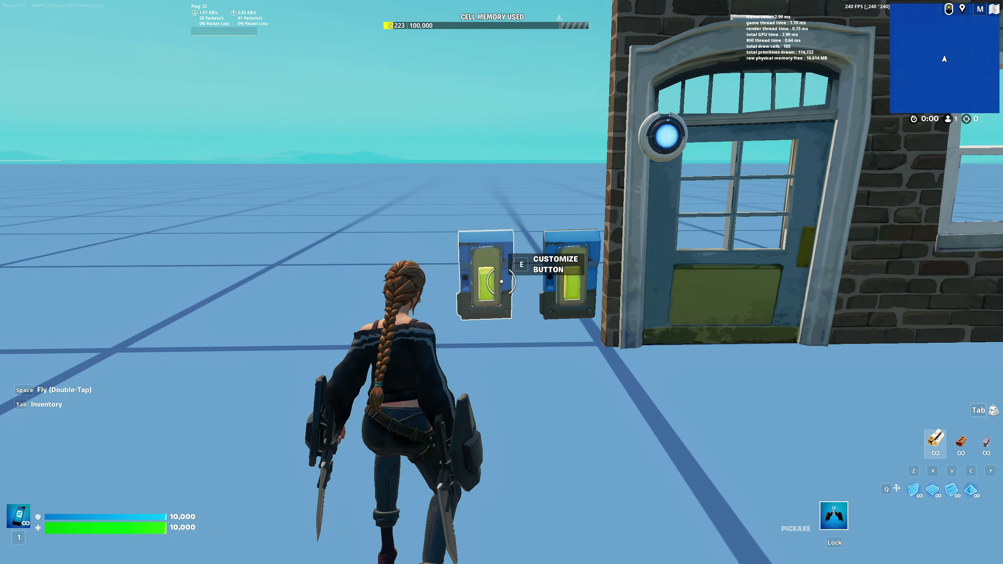
Rename the Button farther from the door OPEN AND UNLOCK and the one nearer the door CLOSE AND LOCKED
key(e)
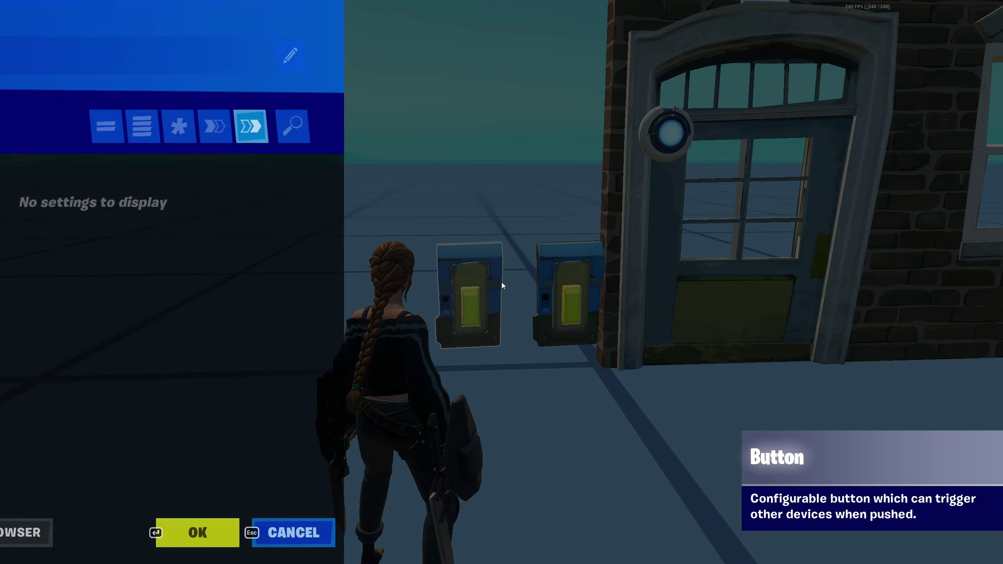
text(OP)
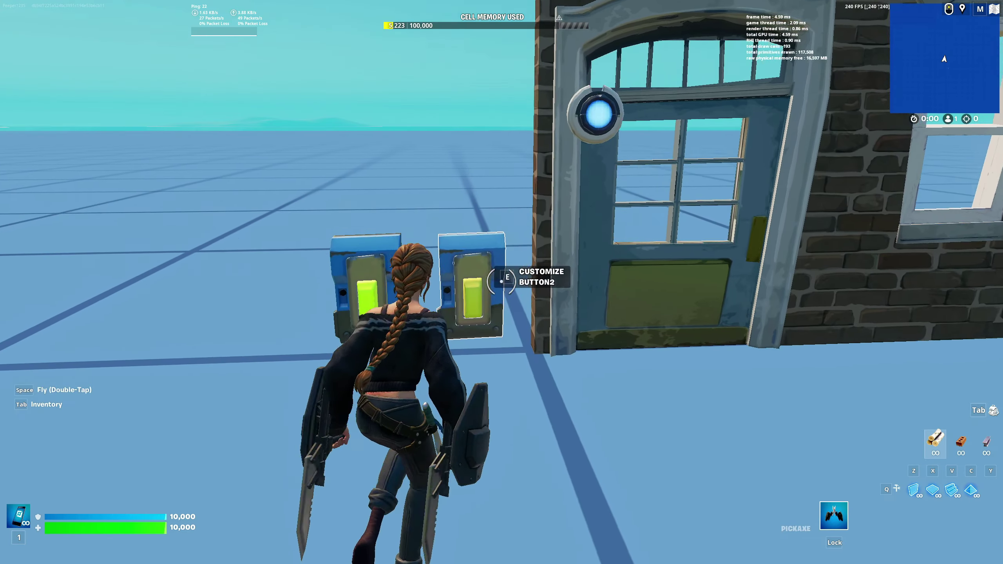
text(eCLOSE AND LOCK)
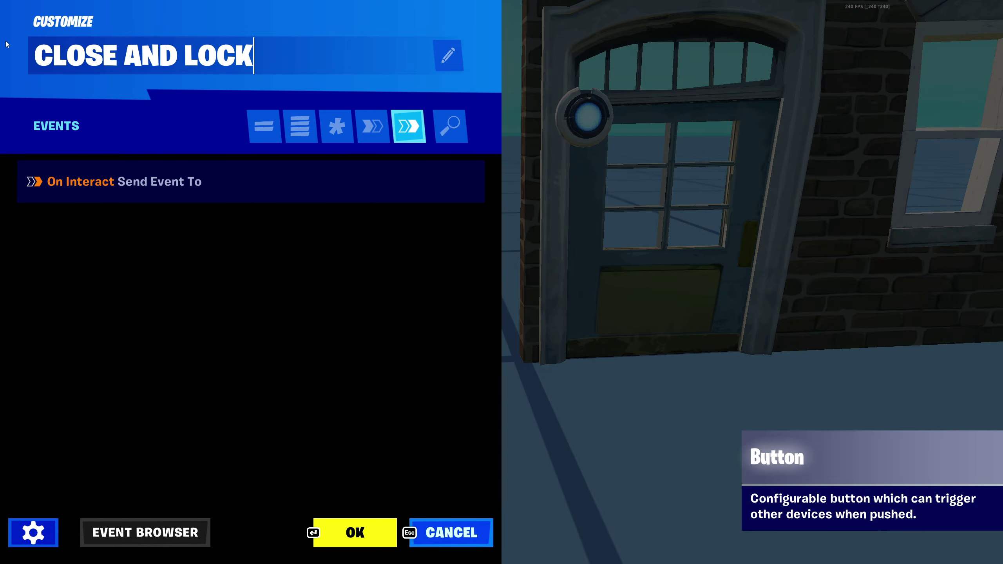
key(Escape)
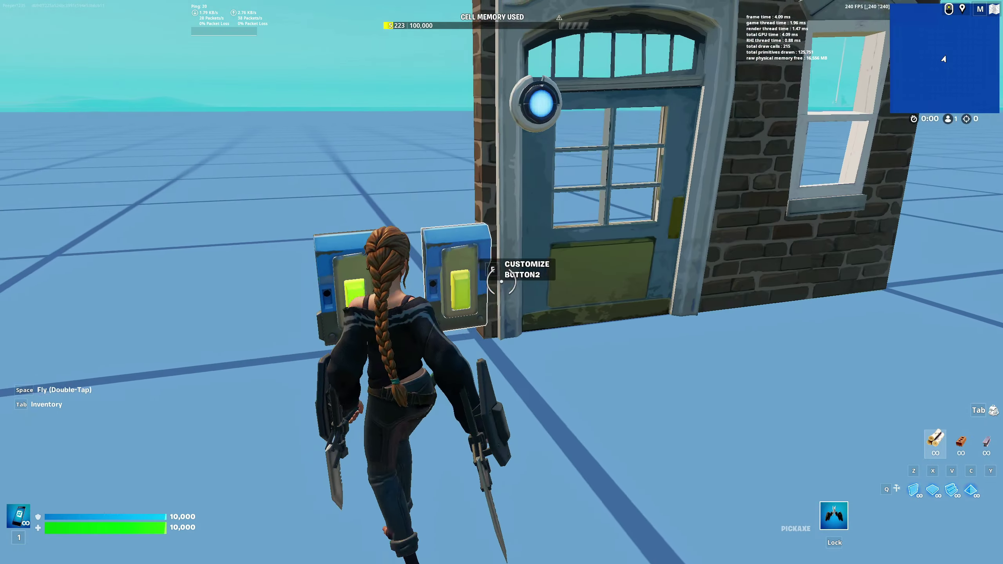
key(e)
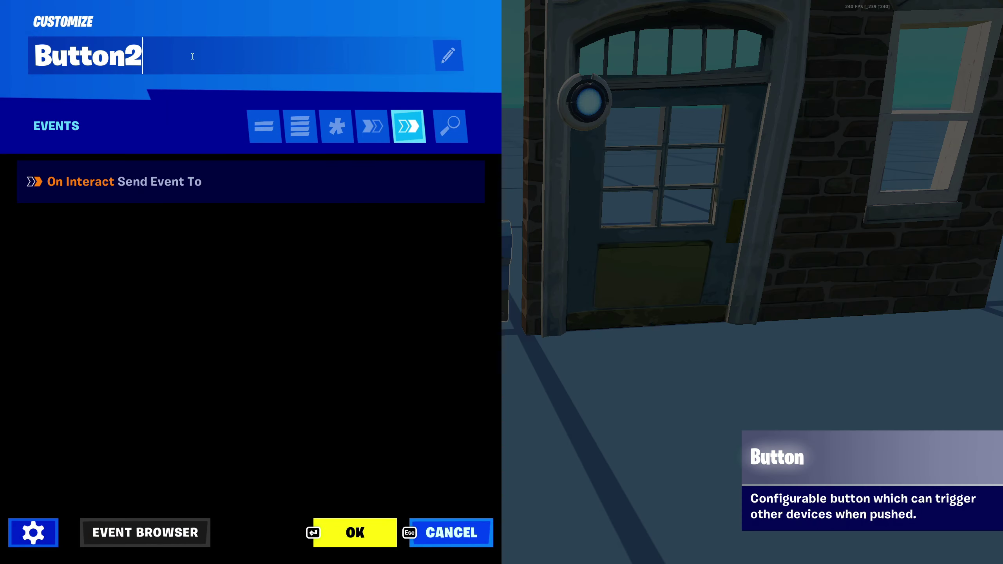
drag(193, 56, 72, 67)
key(BackSpace)
key(BackSpace)
key(BackSpace)
key(Escape)
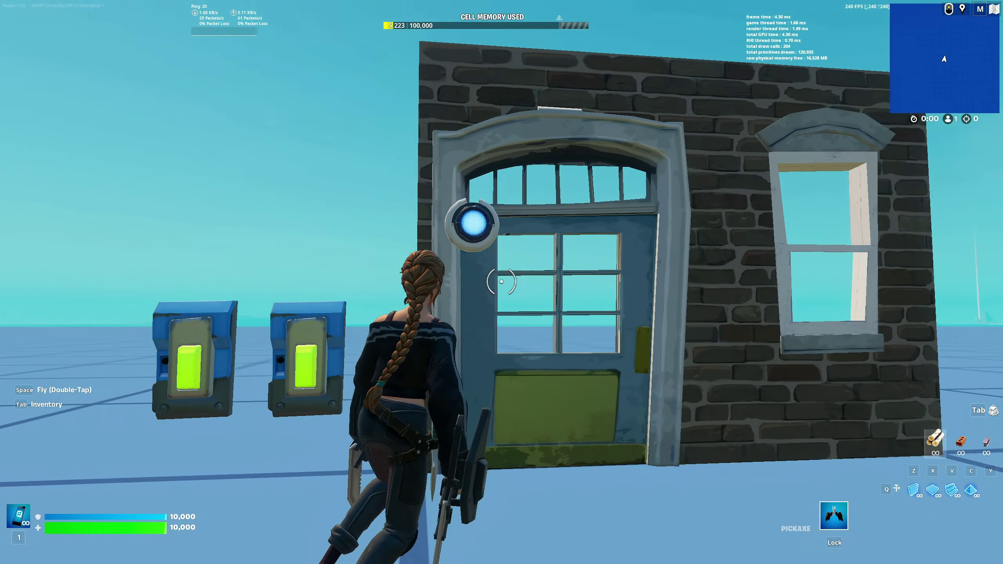
In the Lock Device's functions, bind Unlock to the OPEN AND UNLOCK button's On Interact event
key(e)
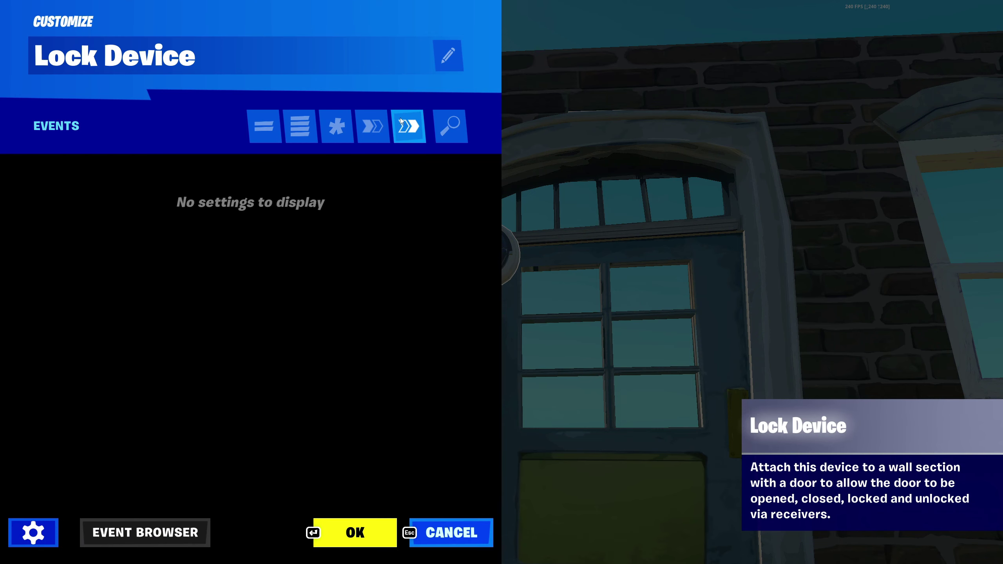
click(375, 128)
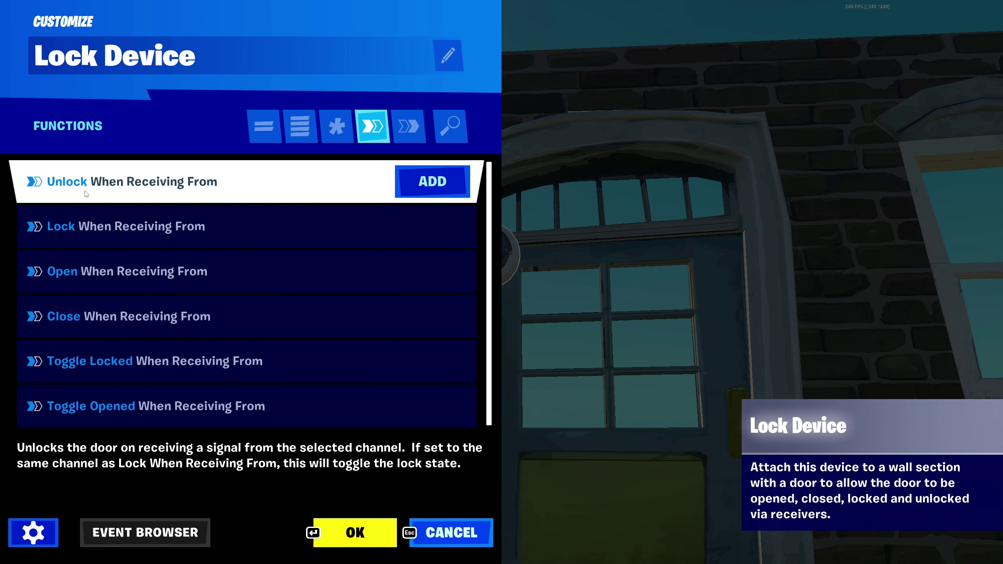
click(453, 187)
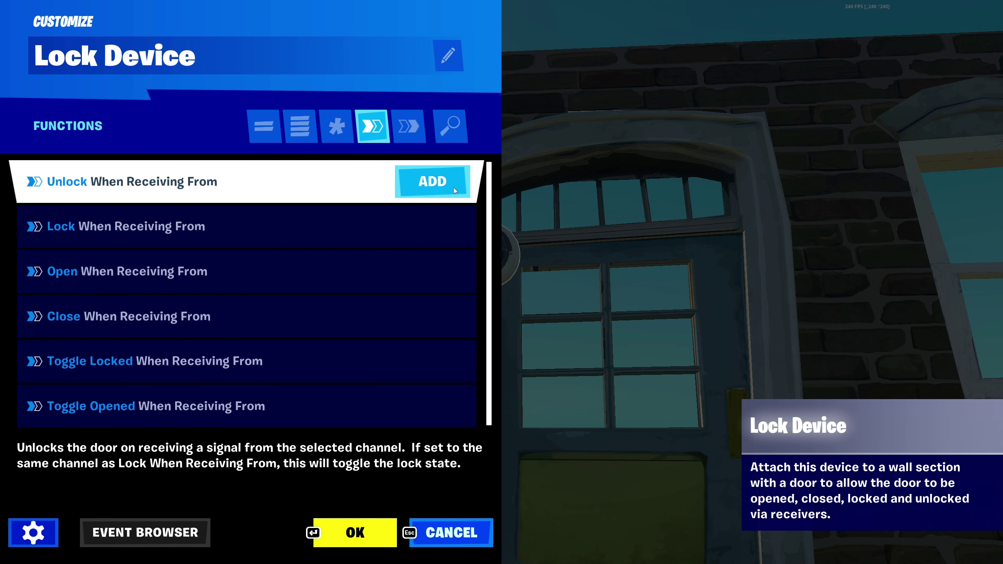
click(73, 232)
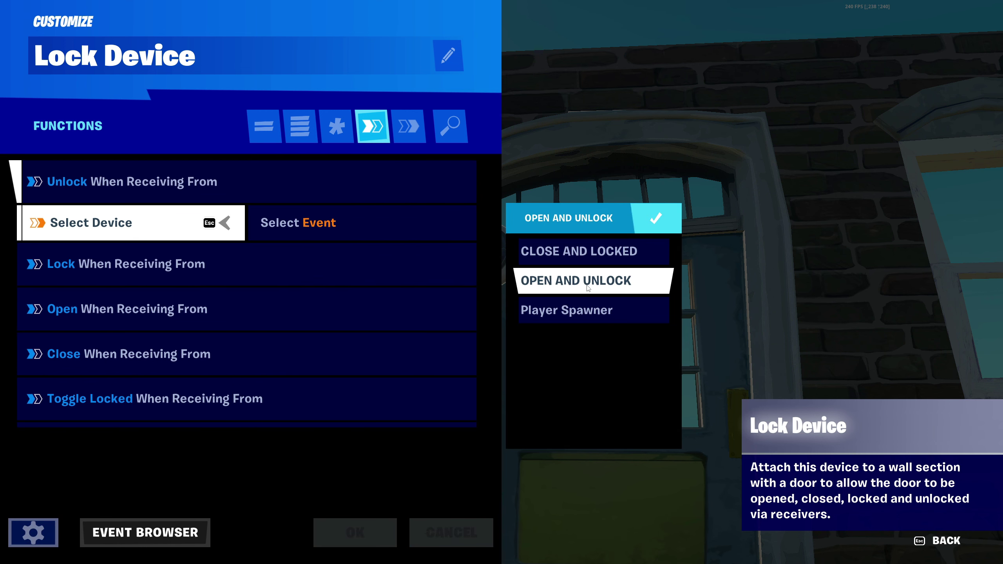
click(588, 290)
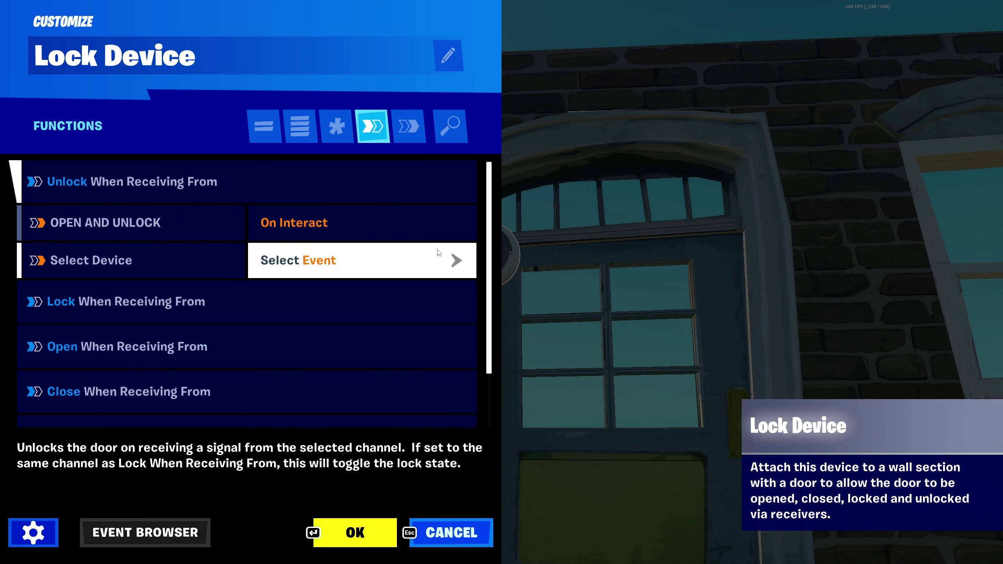
Bind the Lock Device's Lock function to the CLOSE AND LOCKED button's On Interact event
click(423, 307)
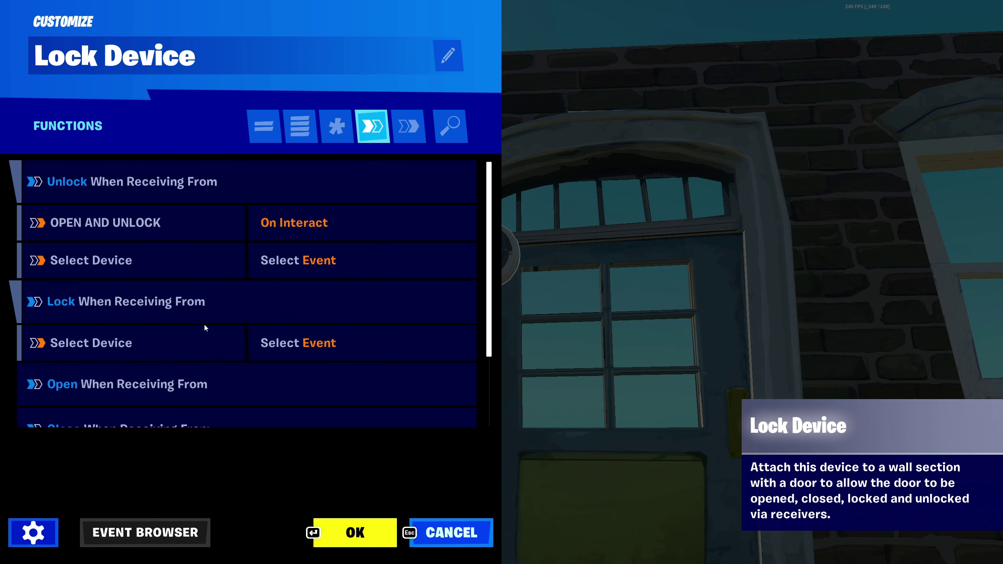
click(205, 334)
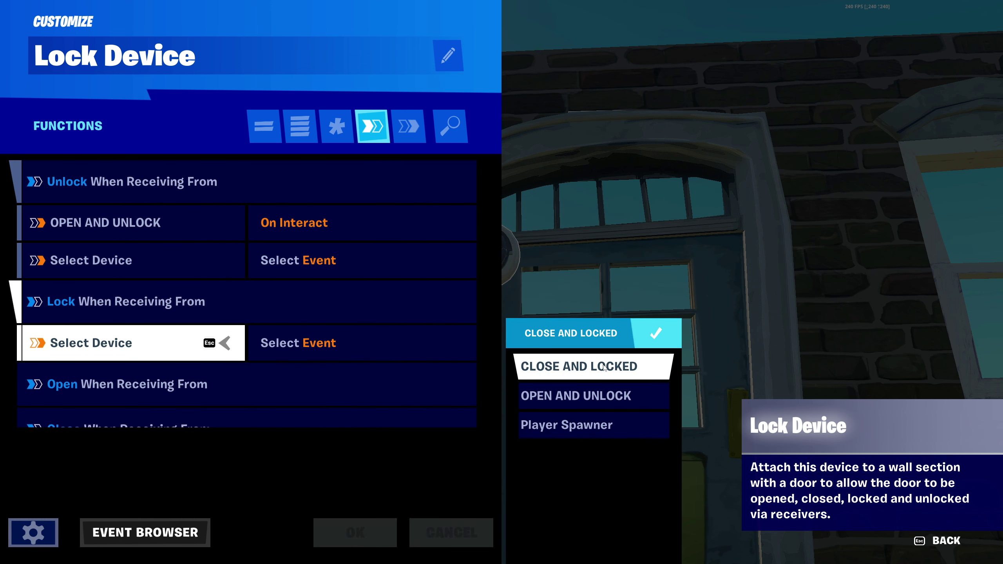
click(604, 368)
Bind the Lock Device's Open function to the OPEN AND UNLOCK button's On Interact event
click(438, 322)
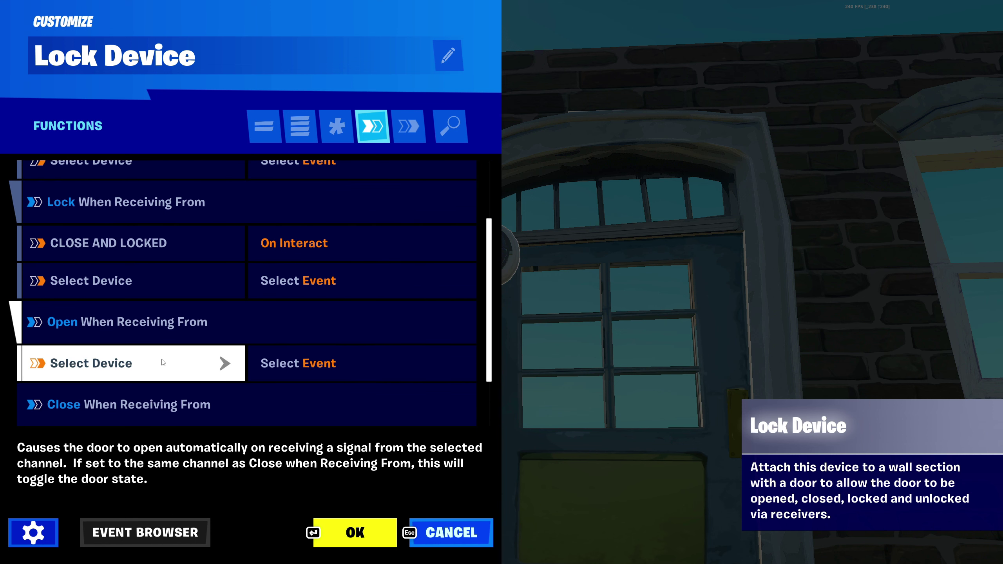
click(163, 363)
click(537, 399)
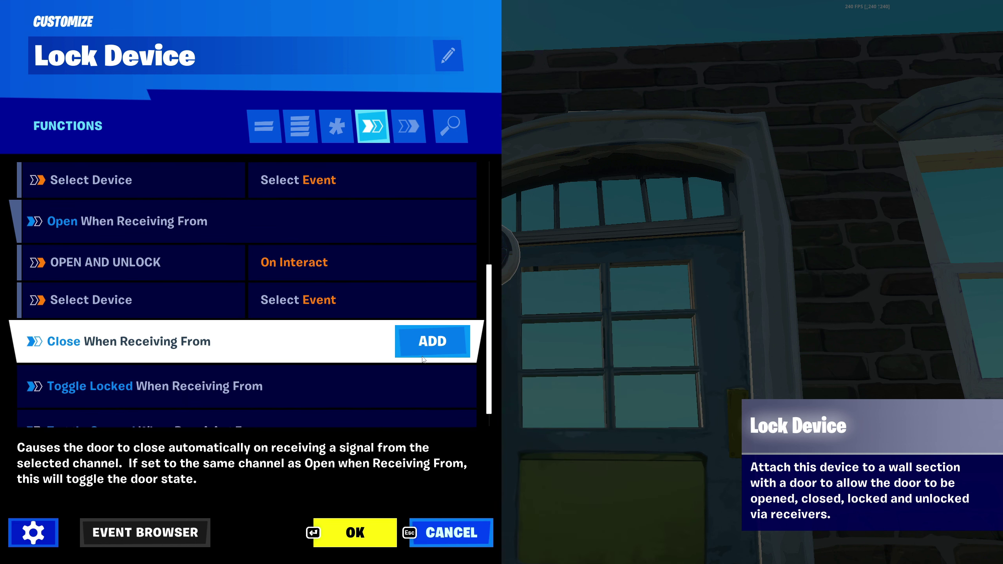
Bind the Lock Device's Close function to the CLOSE AND LOCKED button's On Interact event and save the device settings
click(432, 340)
click(163, 383)
click(579, 367)
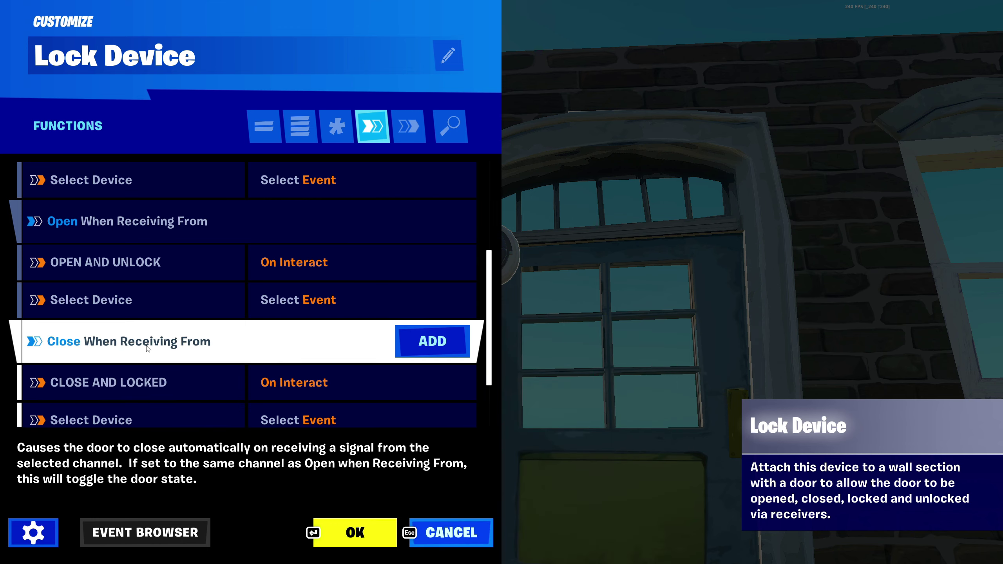
scroll(194, 221, up, 3)
scroll(194, 343, down, 6)
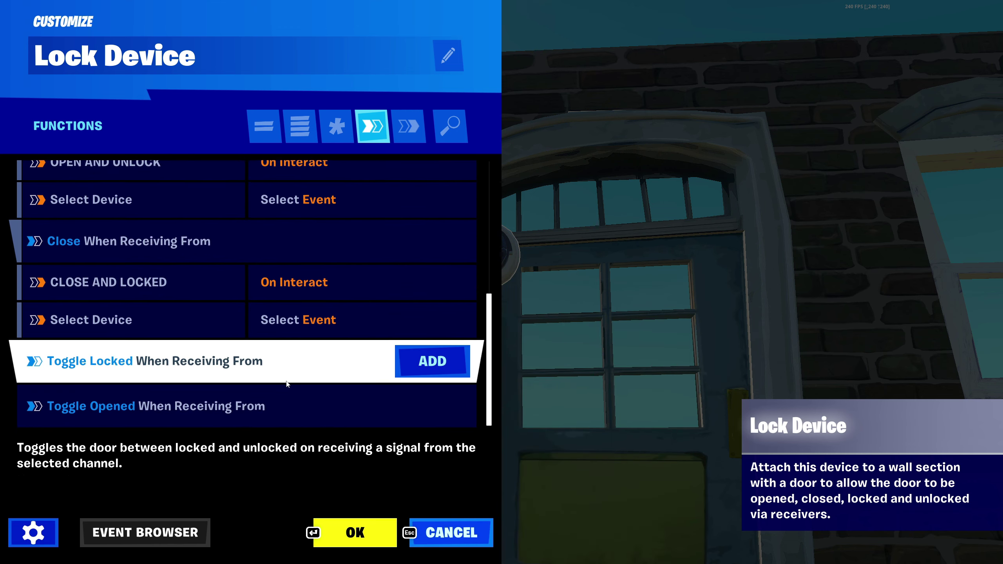
key(Return)
Start the game and walk towards the two buttons beside the door
key(s)
key(Escape)
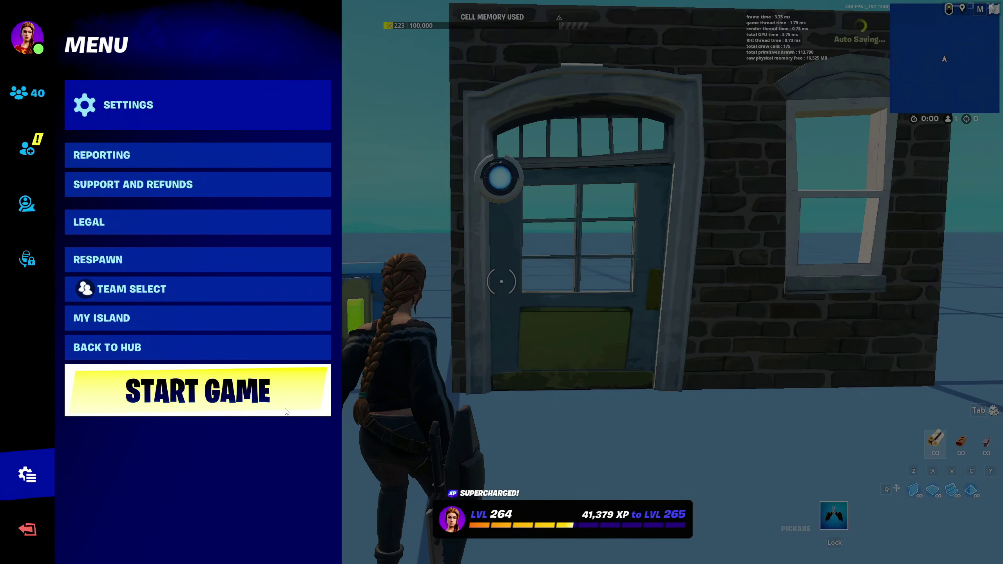
click(284, 411)
key(w)
key(a)
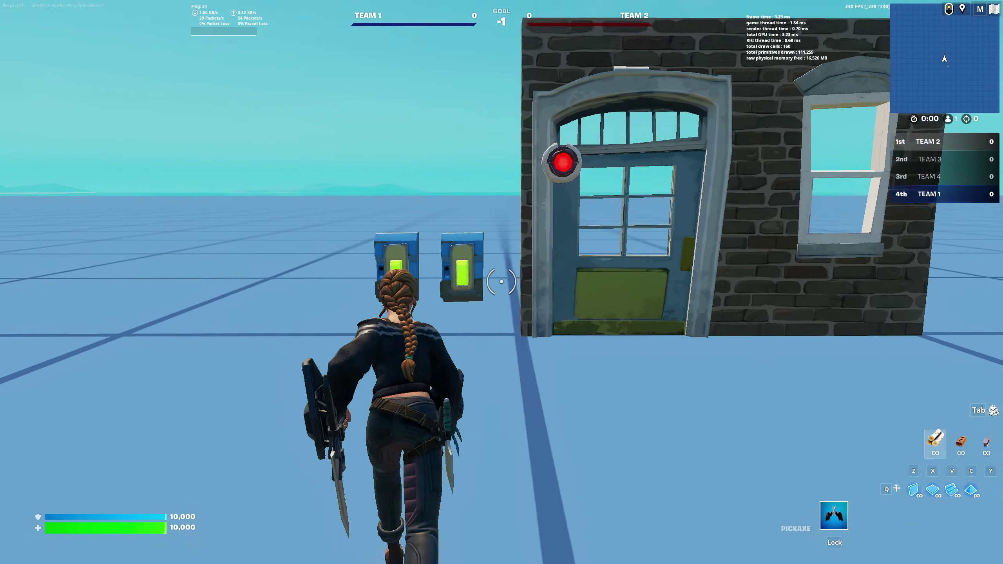
Test both buttons by opening the door with OPEN AND UNLOCK and shutting it again with CLOSE AND LOCKED
key(e)
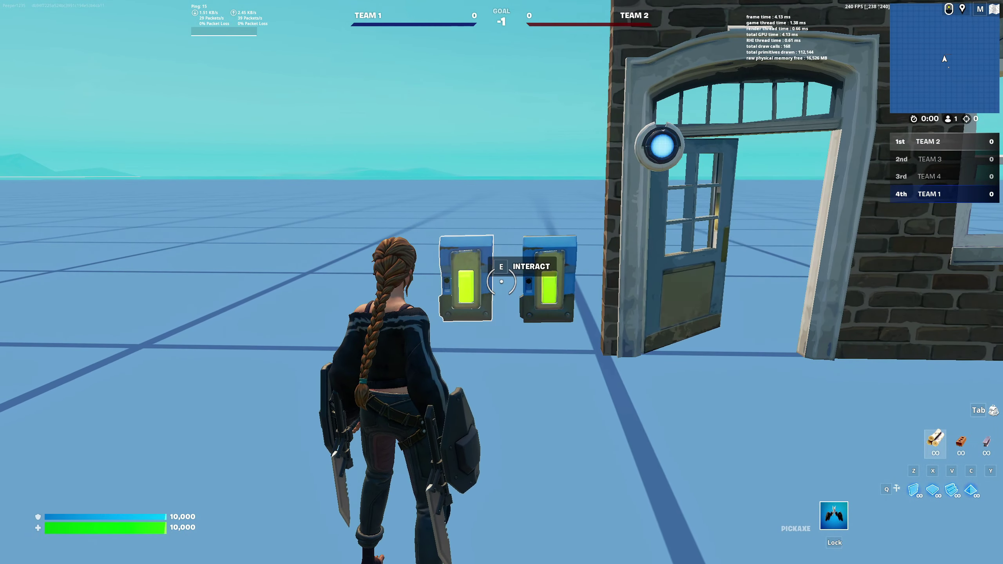
key(w)
key(s)
key(a)
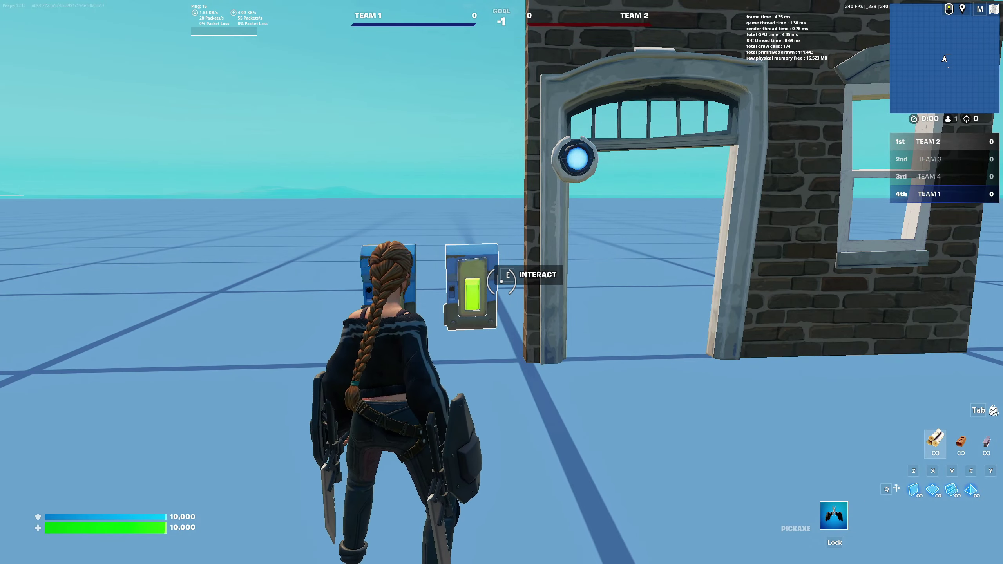
key(e)
Walk up to the closed door and try to open it by hand to test the lock
key(w)
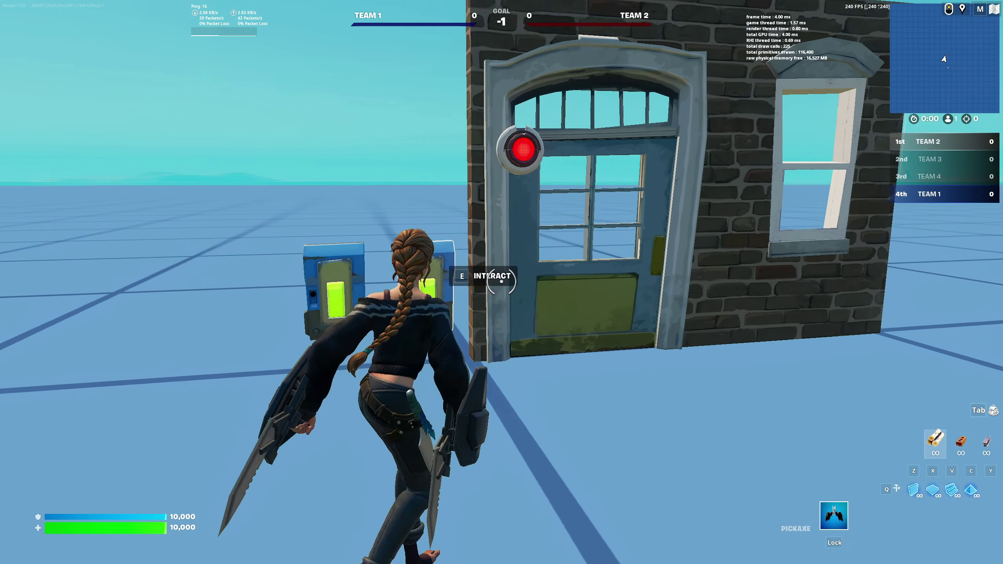
key(e)
key(w)
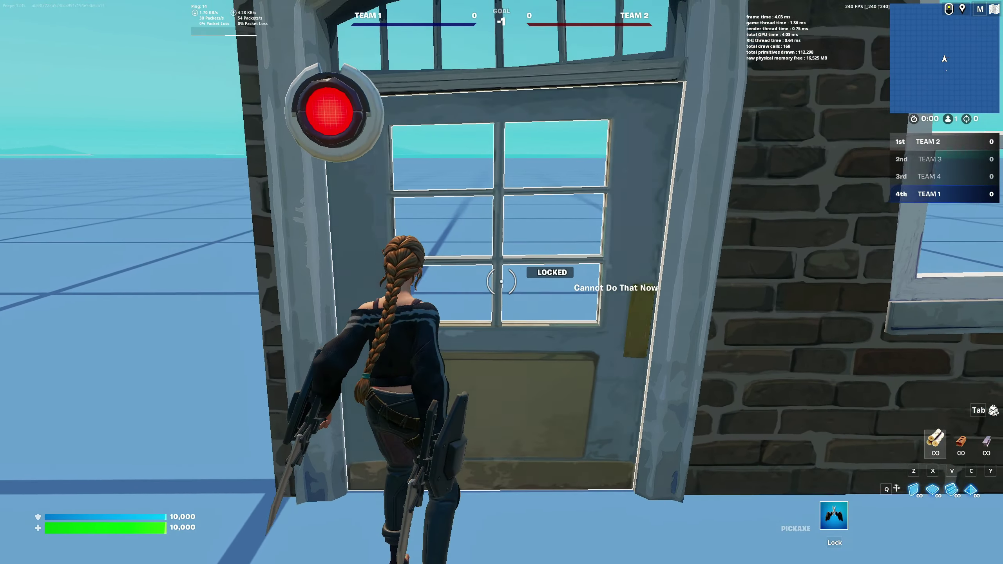
Unlock the door with the OPEN AND UNLOCK button and test operating the door by hand
key(s)
key(e)
key(w)
key(e)
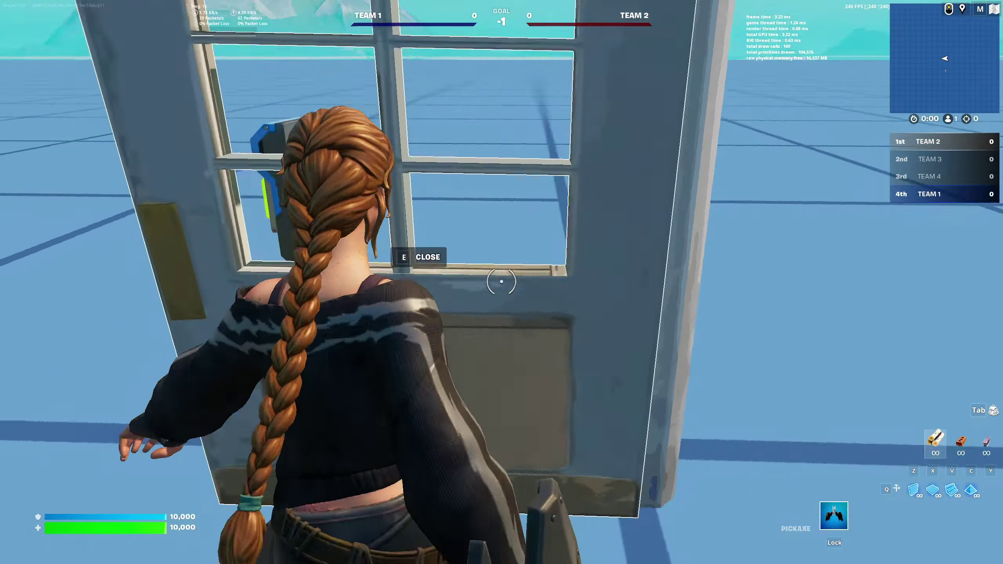
key(e)
key(a)
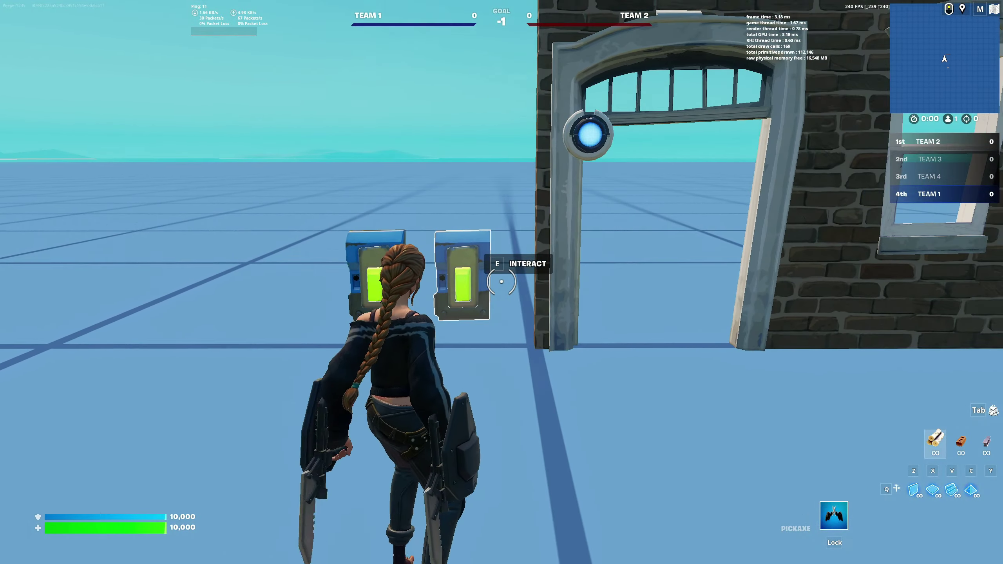
Close and lock the door with the CLOSE AND LOCKED button and back away to view the whole wall
key(e)
key(w)
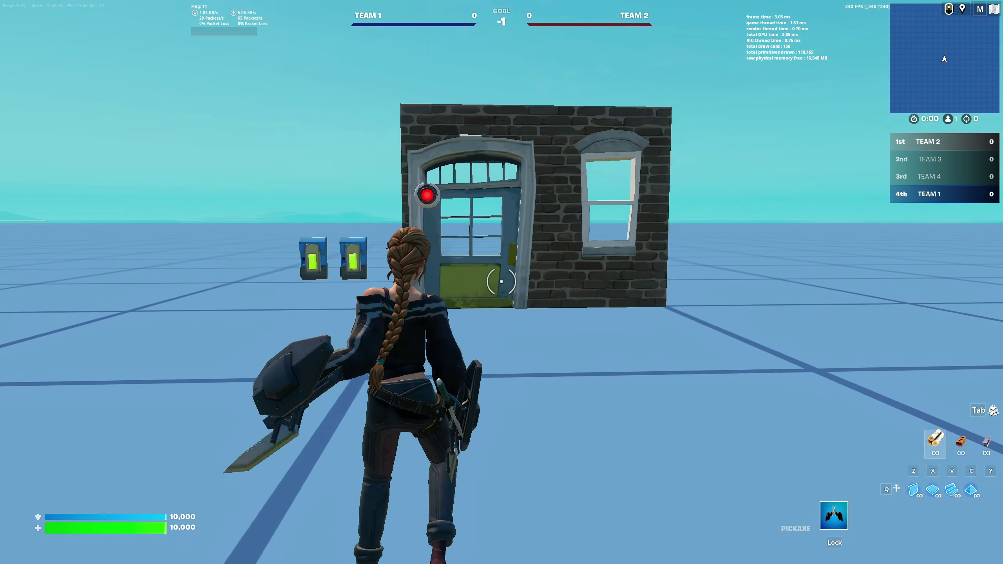
key(w)
key(s)
key(ctrl)
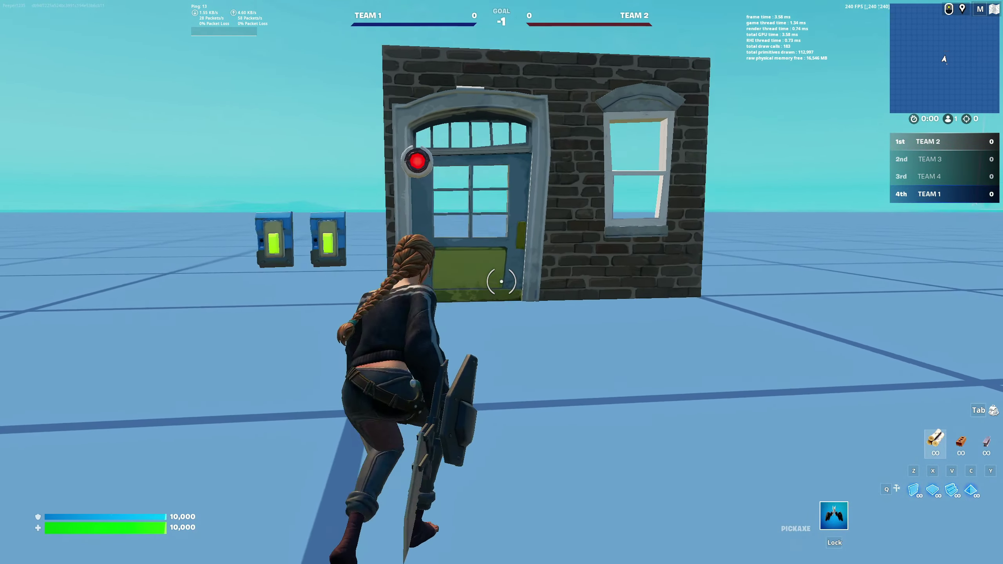